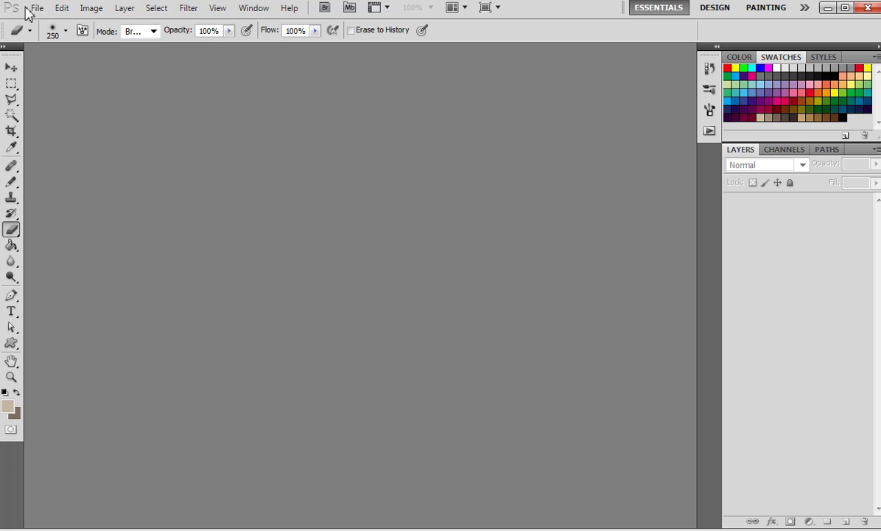
- Create a new 512 × 512 pixel RGB document at 72 pixels/inch with a transparent background
{"action": "left_click", "coordinate": [36, 8]}
{"action": "left_click", "coordinate": [57, 24]}
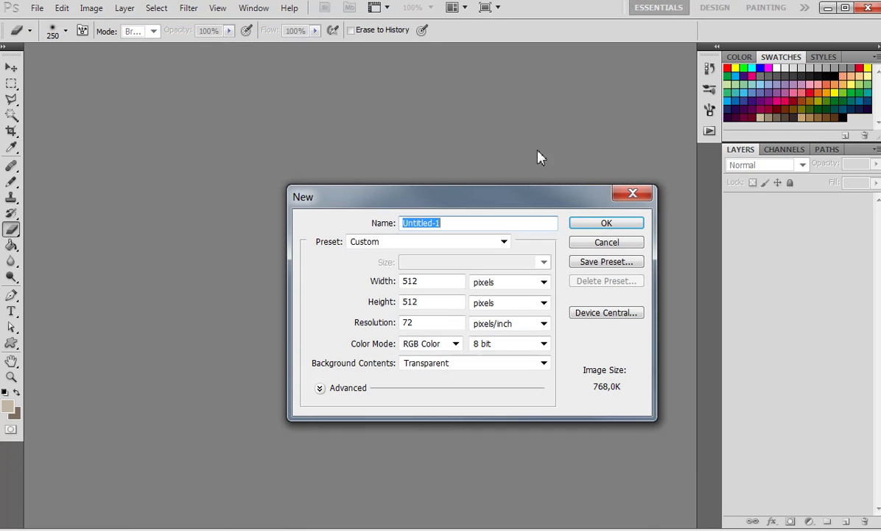
{"action": "left_click", "coordinate": [608, 224]}
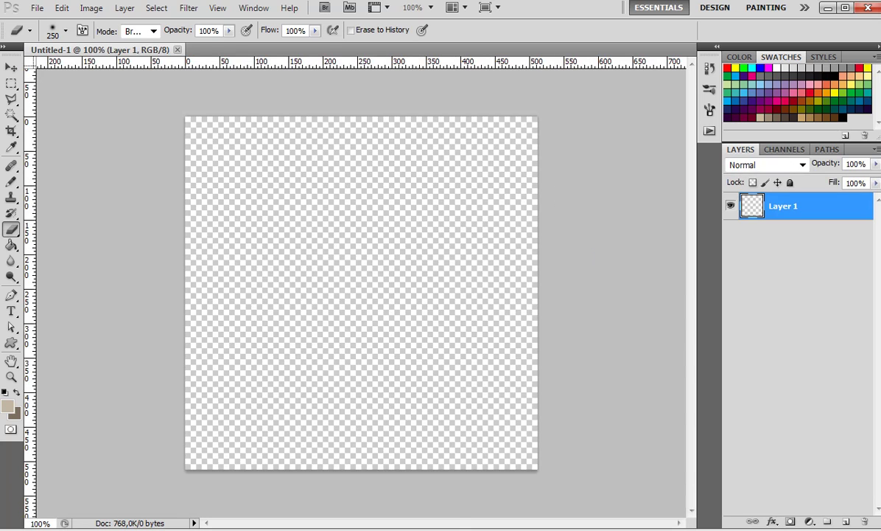
- Place TT Skirt Texture Belted Model I Upperskirt.png from the Belted Model I folder into the document at its original size
{"action": "key", "text": "alt+Tab"}
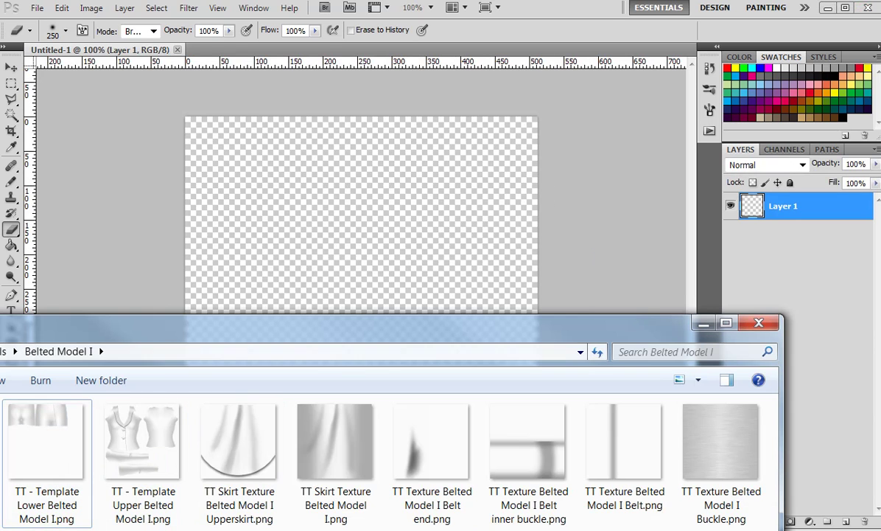
{"action": "left_click", "coordinate": [242, 481]}
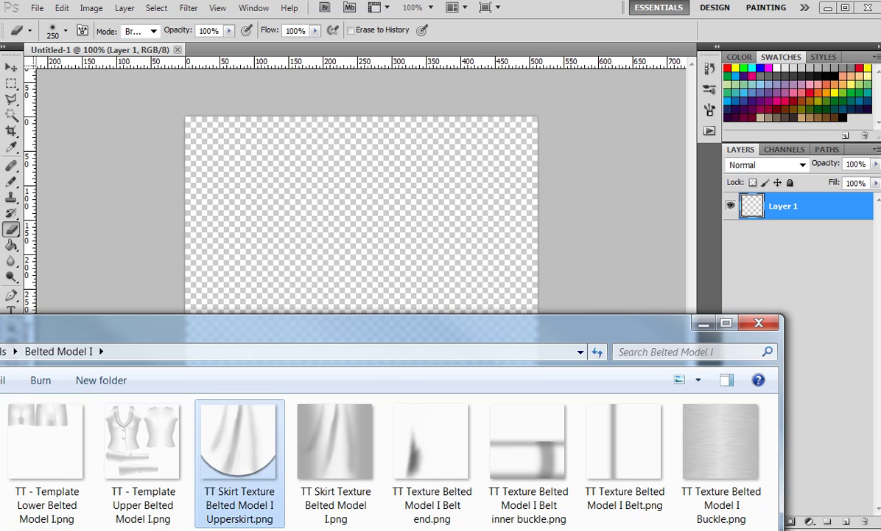
{"action": "left_click_drag", "start_coordinate": [240, 443], "coordinate": [291, 193]}
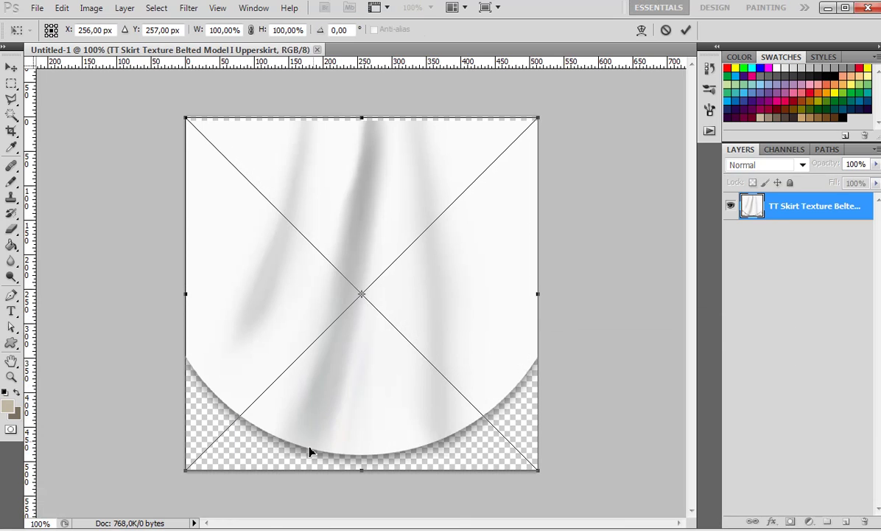
{"action": "key", "text": "alt+Tab"}
{"action": "left_click_drag", "start_coordinate": [331, 473], "coordinate": [402, 259]}
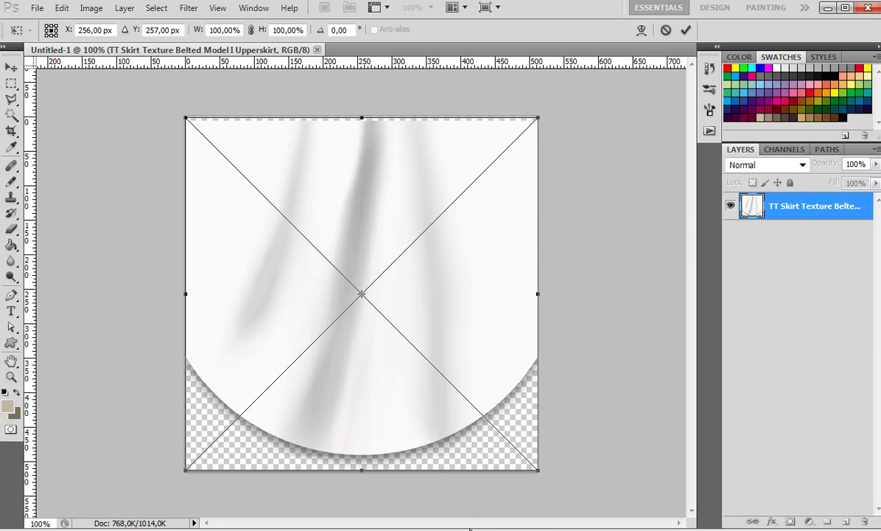
{"action": "left_click", "coordinate": [686, 31]}
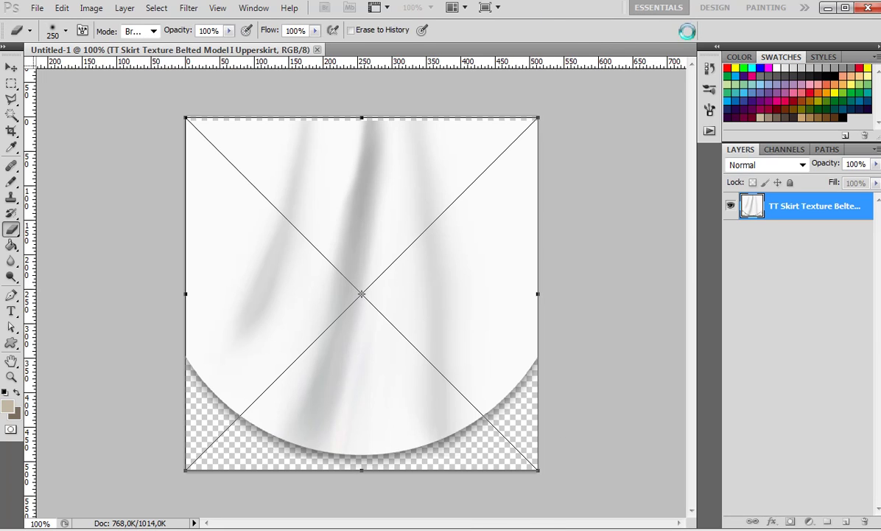
- Place TT Skirt Texture Belted Model I.png above the upperskirt layer and shift it to cover the canvas's top edge
{"action": "key", "text": "alt+Tab"}
{"action": "left_click_drag", "start_coordinate": [316, 460], "coordinate": [373, 311]}
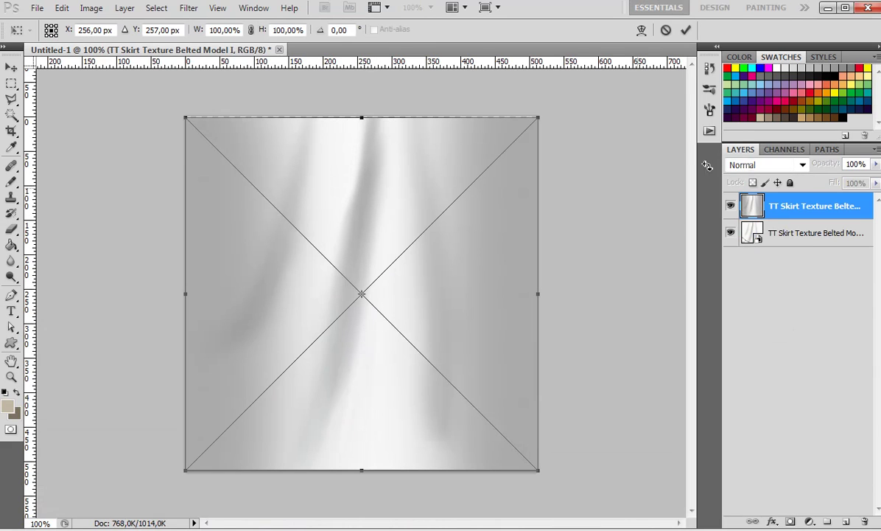
{"action": "left_click", "coordinate": [686, 30]}
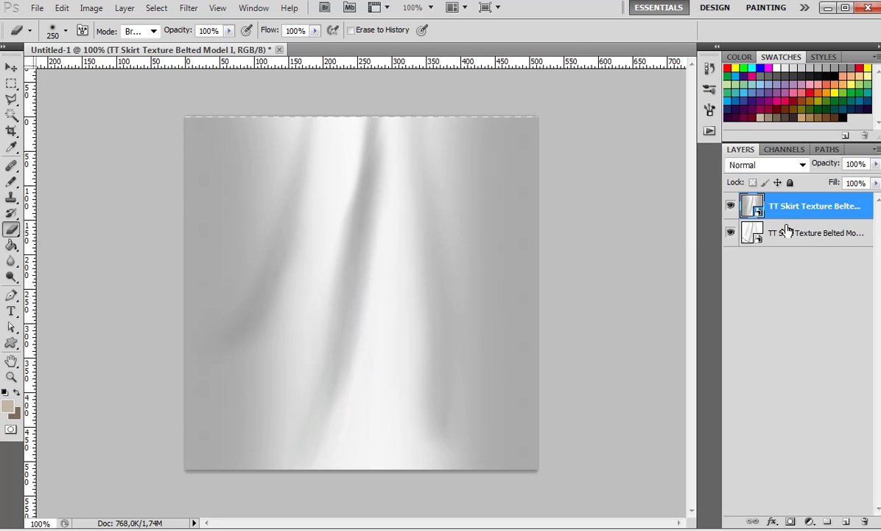
{"action": "left_click", "coordinate": [11, 67]}
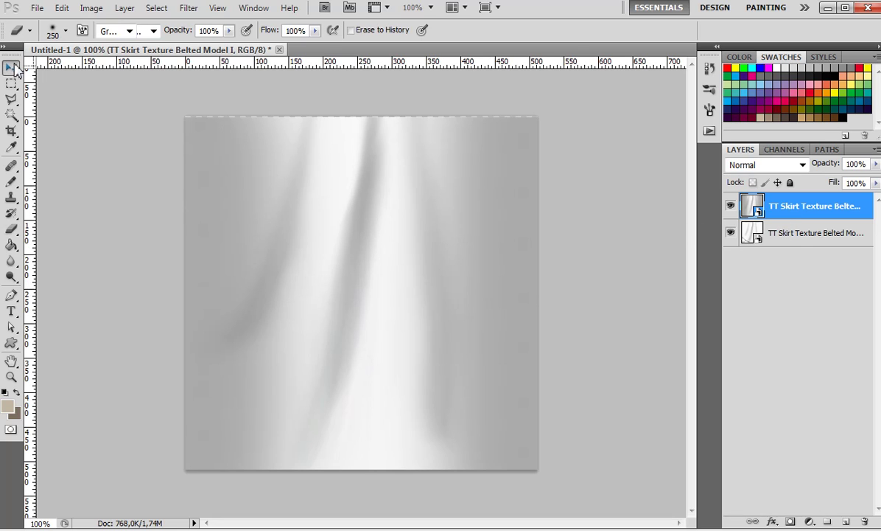
{"action": "mouse_move", "coordinate": [379, 152]}
{"action": "left_mouse_down"}
{"action": "mouse_move", "coordinate": [394, 146]}
{"action": "mouse_move", "coordinate": [392, 154]}
{"action": "left_mouse_up"}
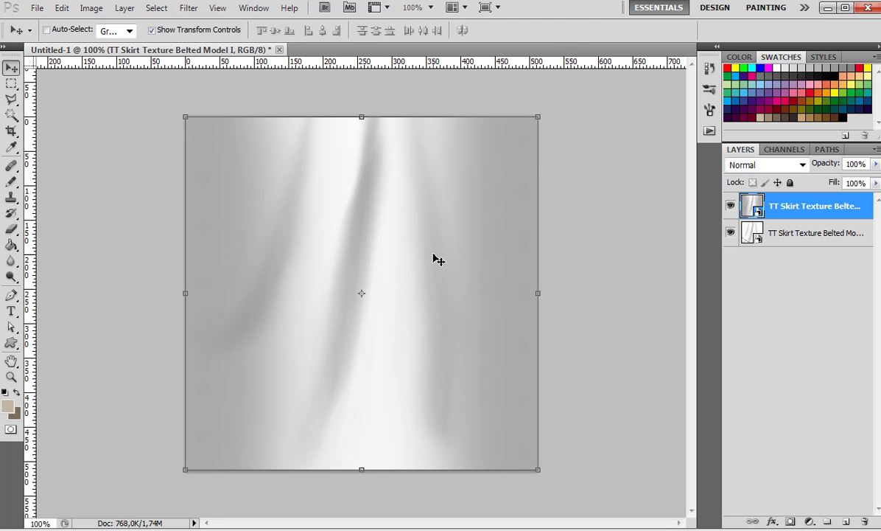
- Add a new layer beneath both skirt texture layers and fill it with the beige foreground colour
{"action": "left_click", "coordinate": [803, 235]}
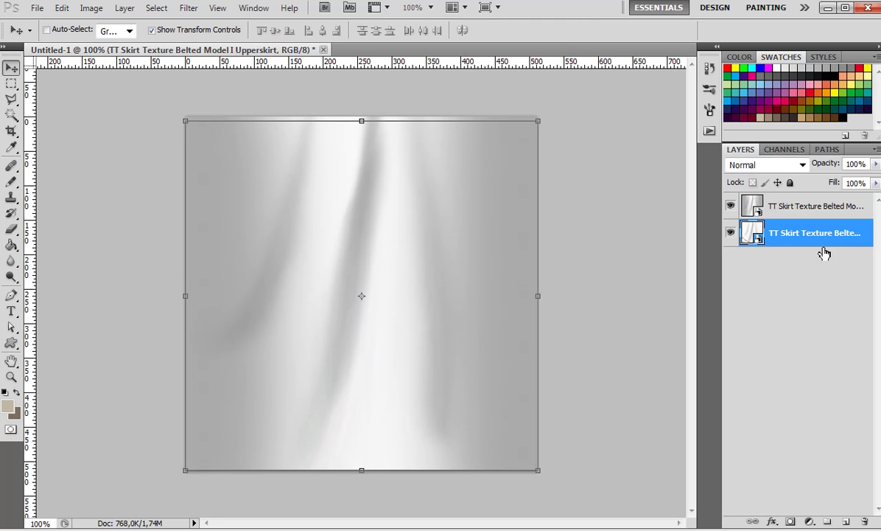
{"action": "left_click", "coordinate": [846, 522]}
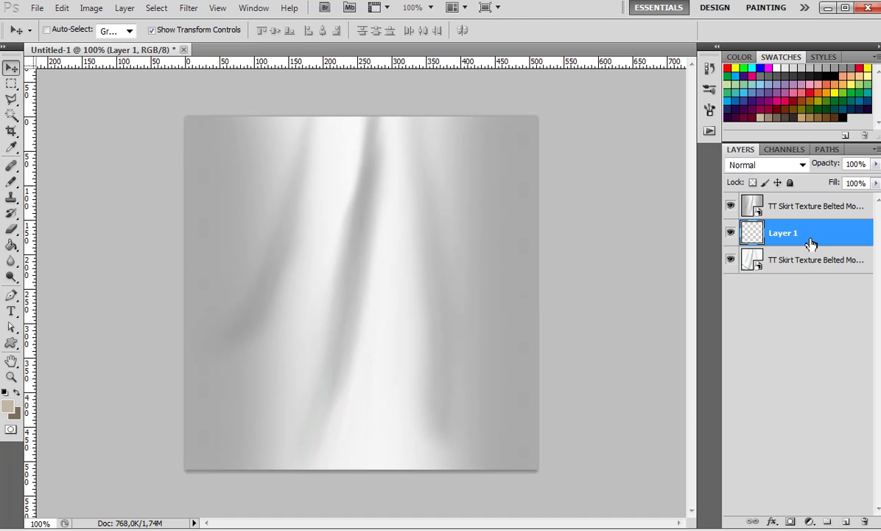
{"action": "left_click_drag", "start_coordinate": [810, 244], "coordinate": [807, 284]}
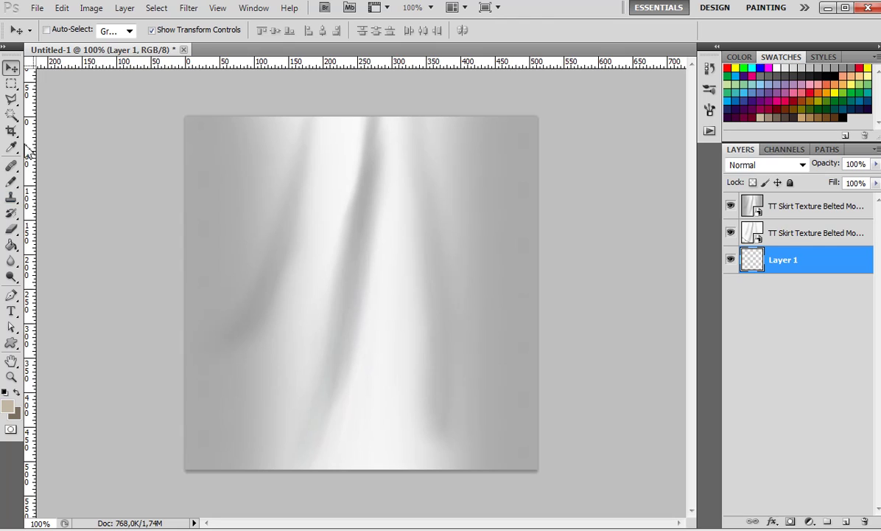
{"action": "left_click", "coordinate": [11, 245]}
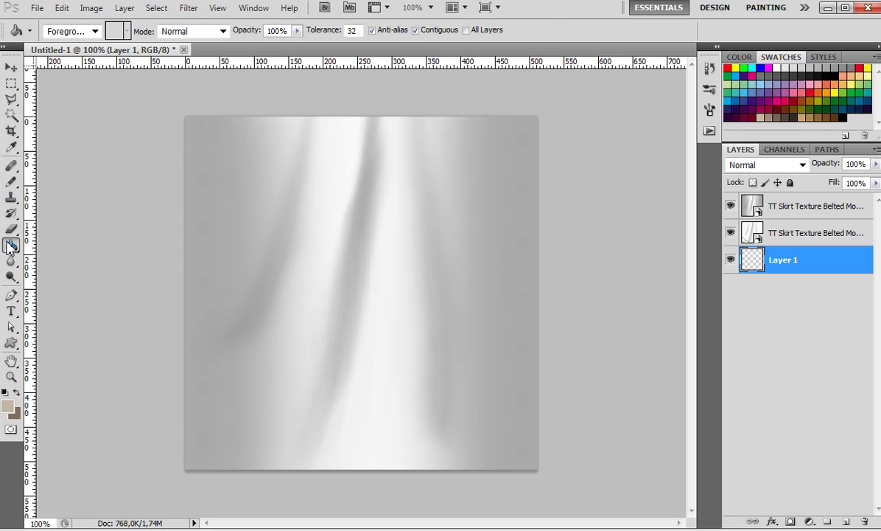
{"action": "left_click", "coordinate": [306, 246]}
- Hide both skirt texture layers and give Layer 1 a Pattern Overlay with the dark beige linen pattern at 40% scale
{"action": "left_click", "coordinate": [730, 205]}
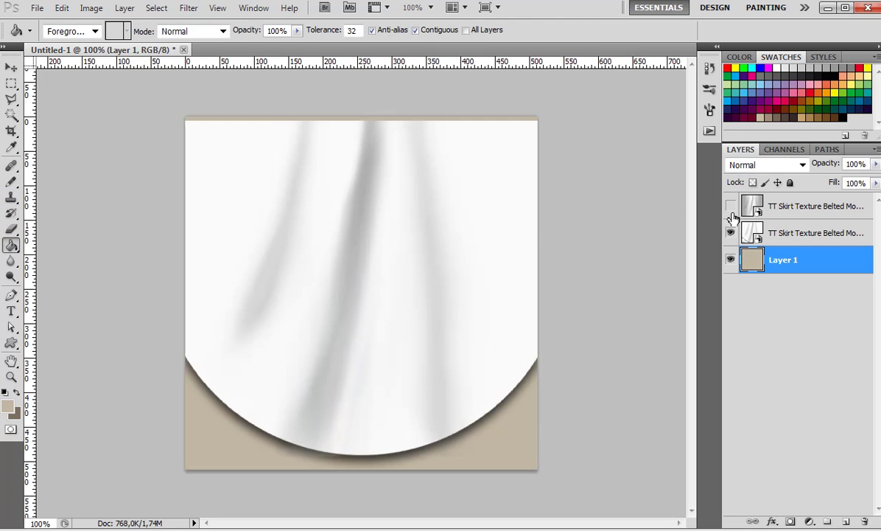
{"action": "left_click", "coordinate": [730, 232]}
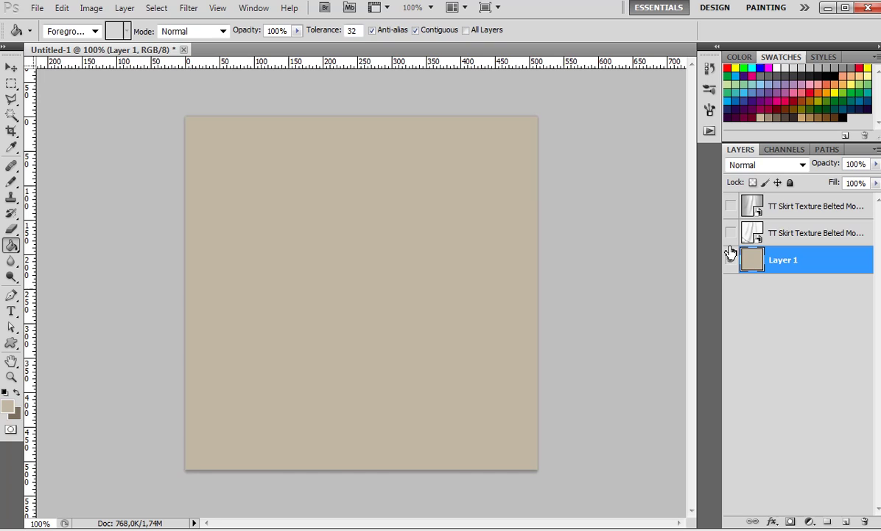
{"action": "double_click", "coordinate": [821, 260]}
{"action": "left_click", "coordinate": [256, 291]}
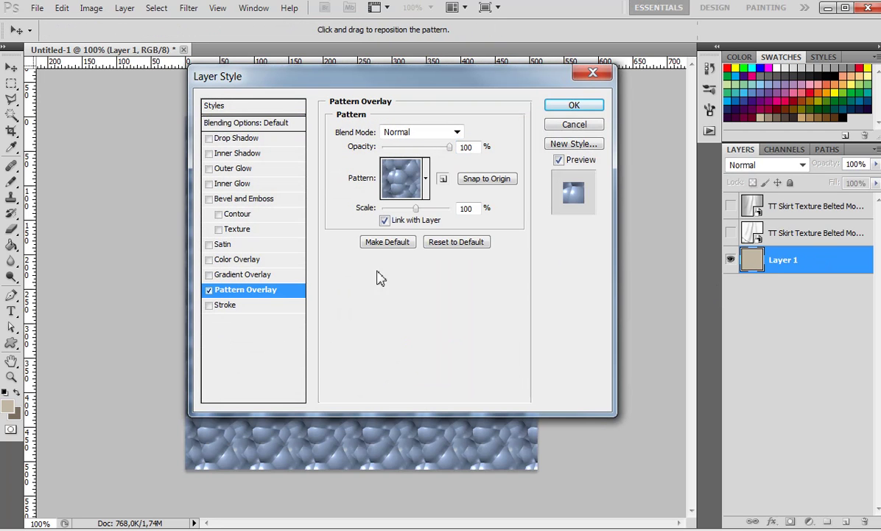
{"action": "left_click", "coordinate": [406, 183]}
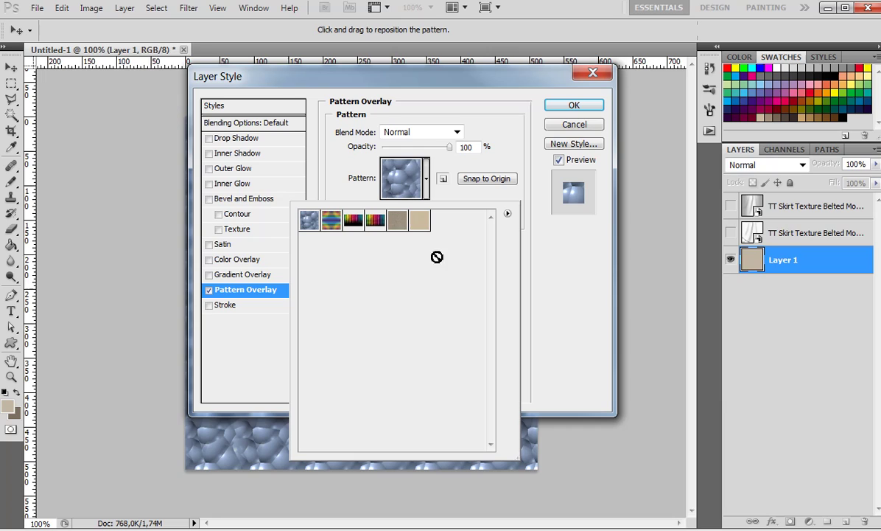
{"action": "left_click", "coordinate": [398, 221]}
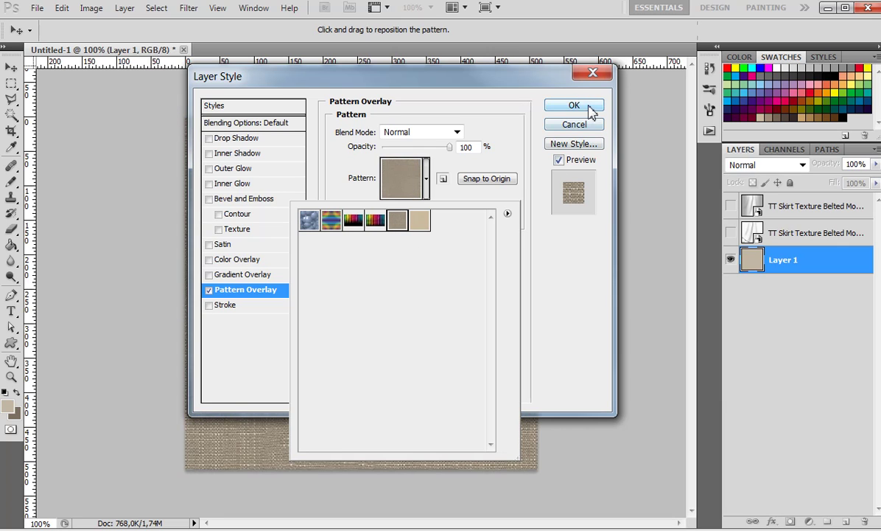
{"action": "left_click", "coordinate": [523, 253]}
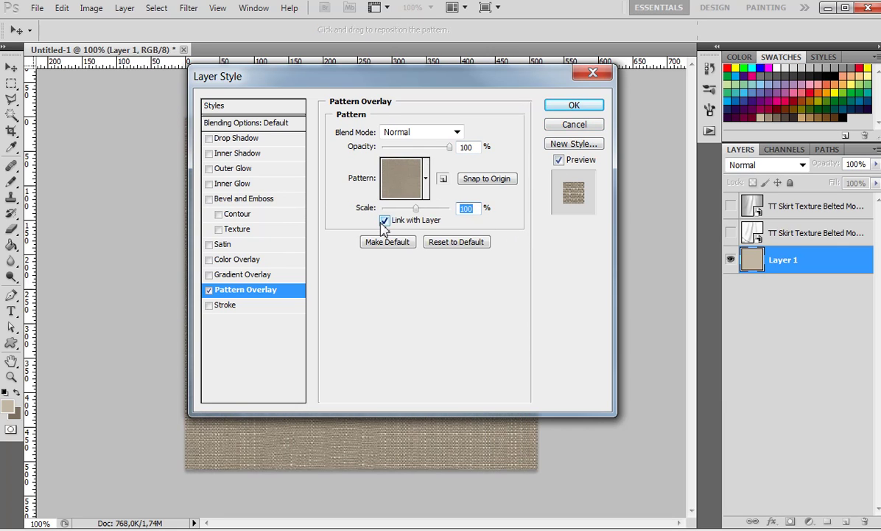
{"action": "type", "text": "40"}
{"action": "left_click", "coordinate": [553, 106]}
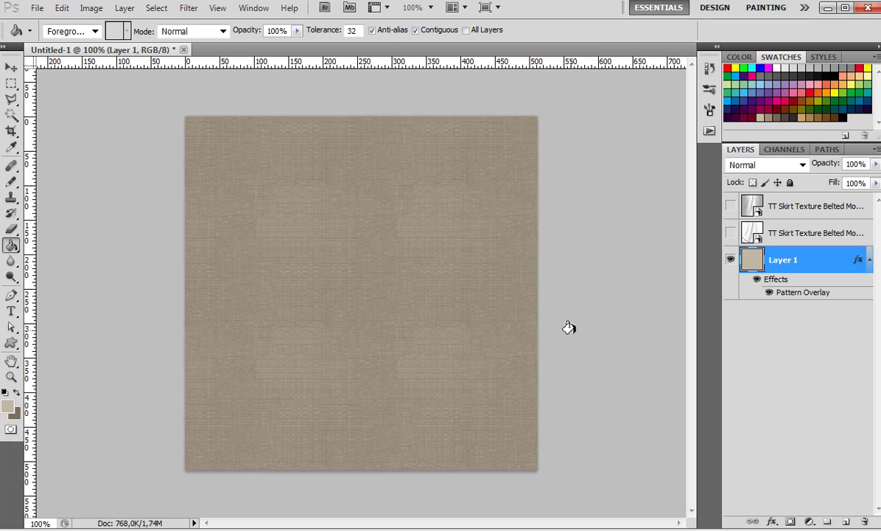
- Show the topmost skirt texture layer and set its blend mode to Multiply
{"action": "left_click", "coordinate": [750, 206]}
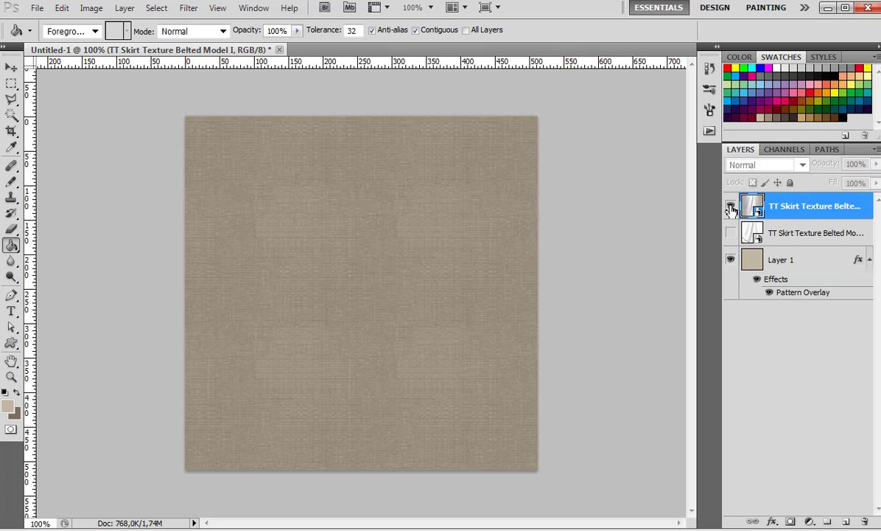
{"action": "left_click", "coordinate": [730, 206]}
{"action": "left_click", "coordinate": [801, 165]}
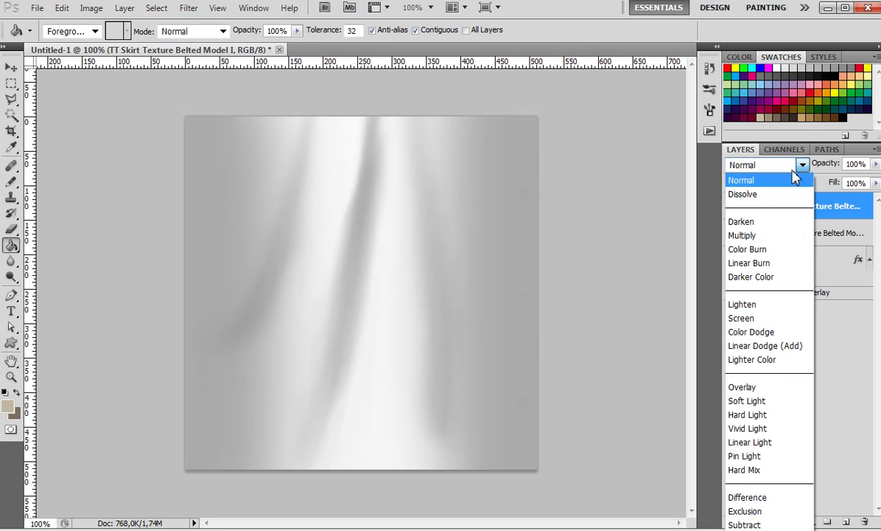
{"action": "left_click", "coordinate": [757, 236]}
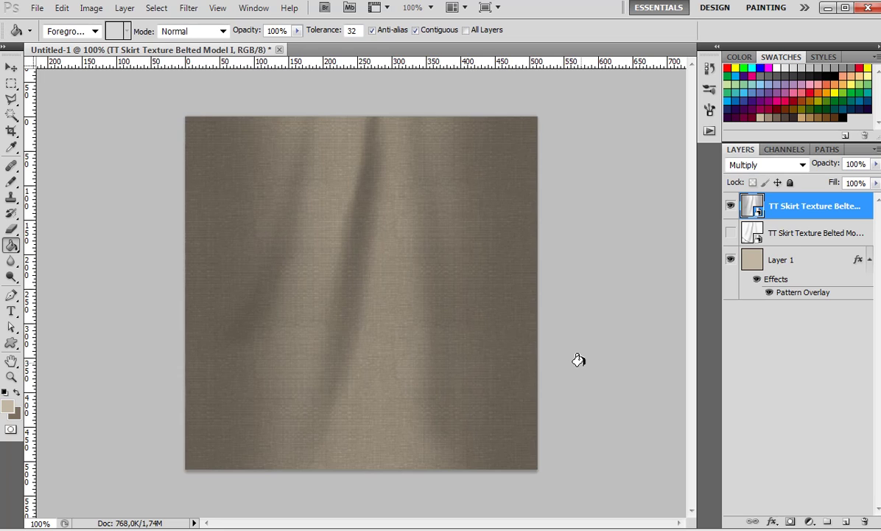
- Save the image as the JPEG file "lower skirt" in the Belted Model I folder at maximum quality 12
{"action": "key", "text": "ctrl+s"}
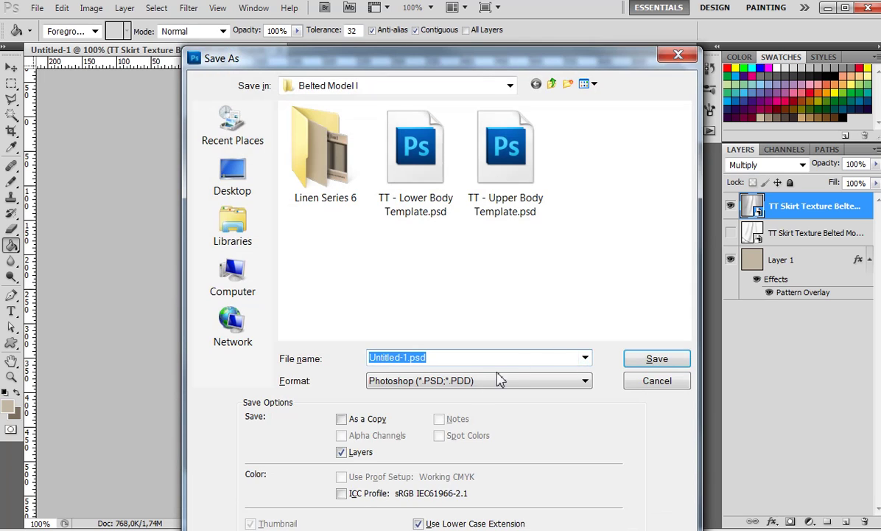
{"action": "type", "text": "lowe"}
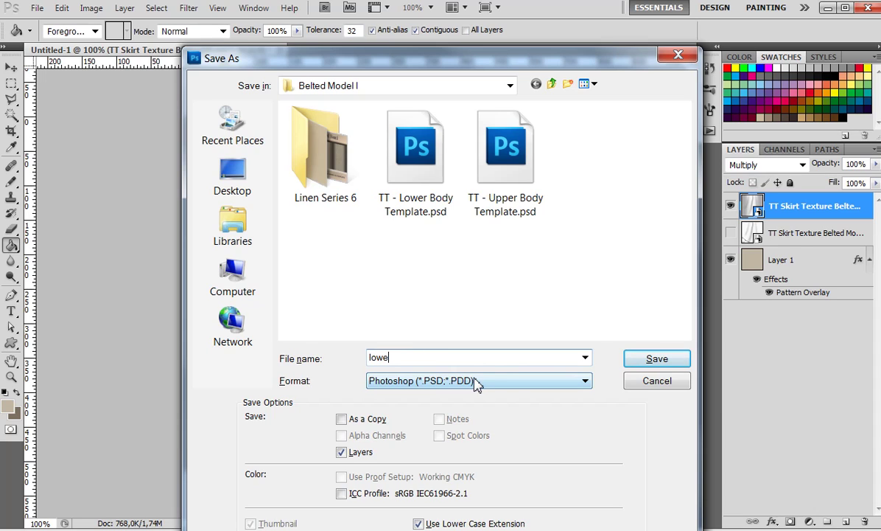
{"action": "type", "text": "r skirt"}
{"action": "key", "text": "Tab"}
{"action": "key", "text": "j"}
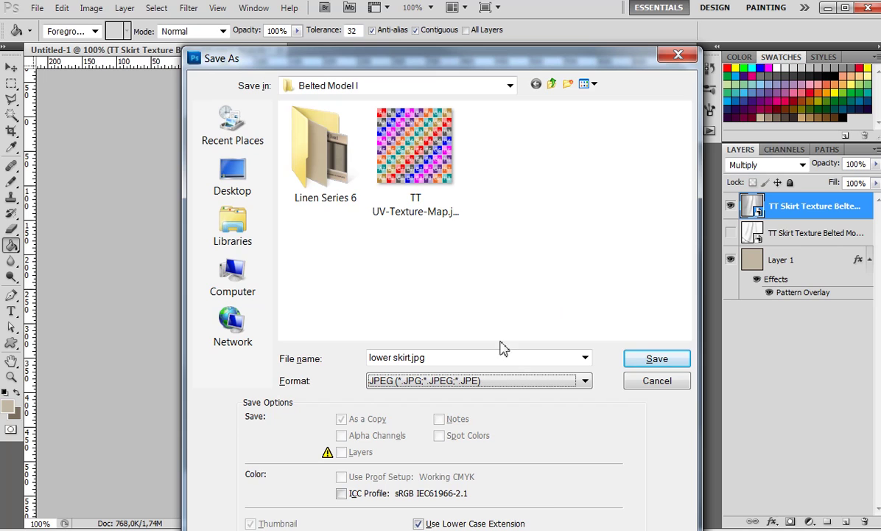
{"action": "left_click", "coordinate": [633, 364]}
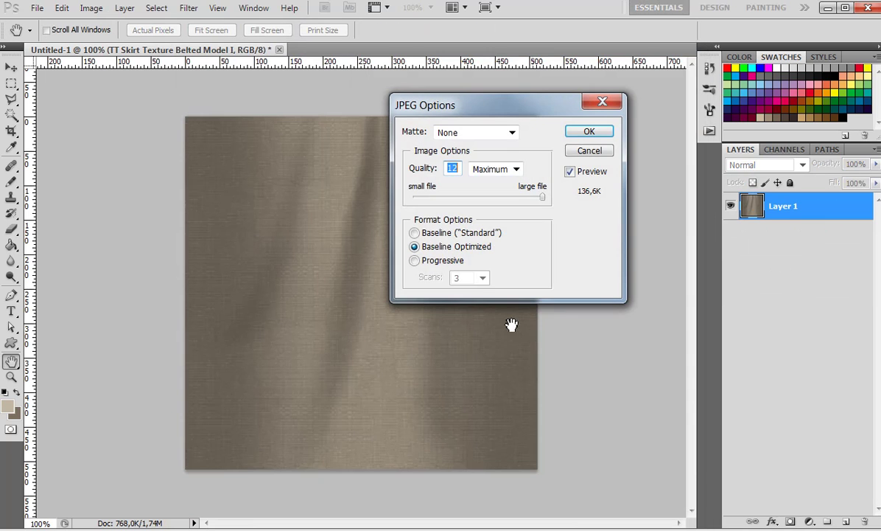
{"action": "left_click", "coordinate": [590, 133]}
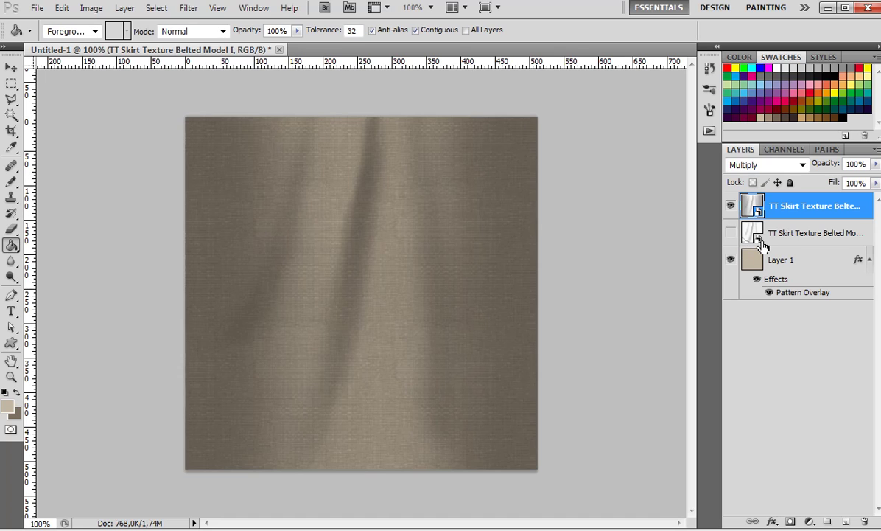
- Hide the topmost skirt texture, show the upperskirt texture layer and set its blend mode to Multiply
{"action": "left_click", "coordinate": [730, 205]}
{"action": "left_click", "coordinate": [731, 235]}
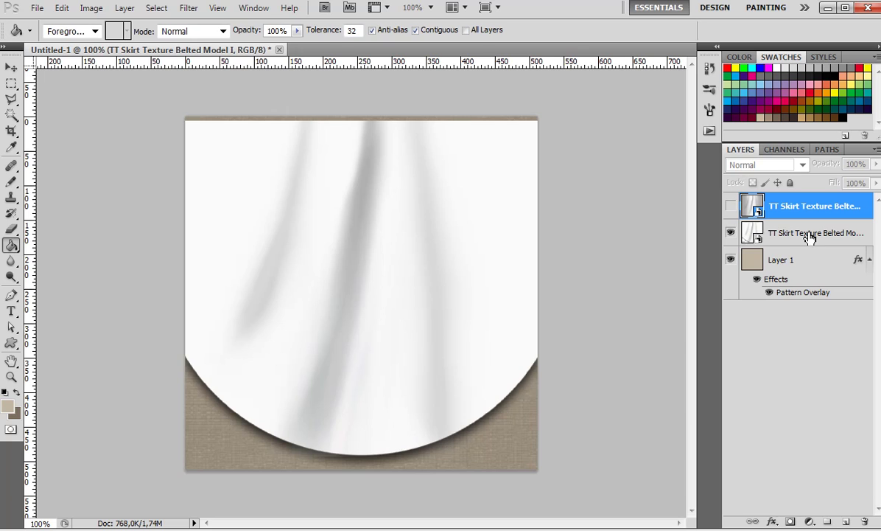
{"action": "left_click", "coordinate": [754, 233]}
{"action": "left_click", "coordinate": [770, 165]}
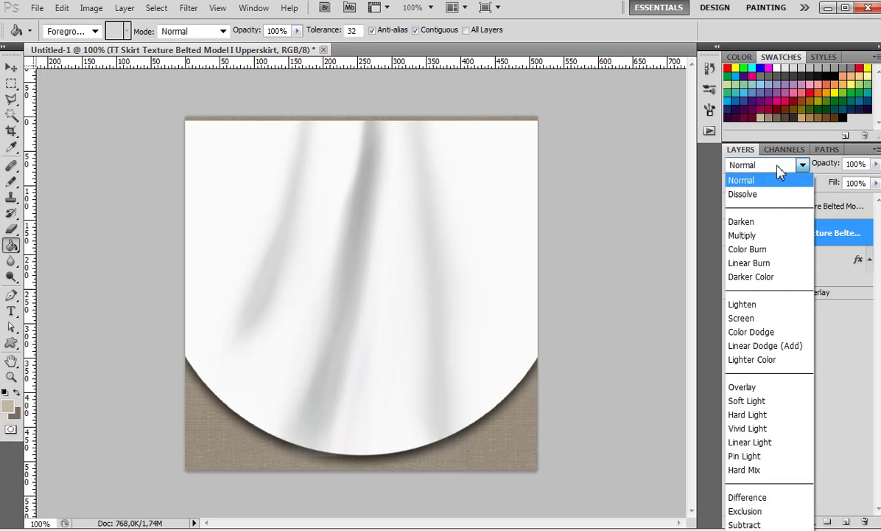
{"action": "left_click", "coordinate": [759, 235]}
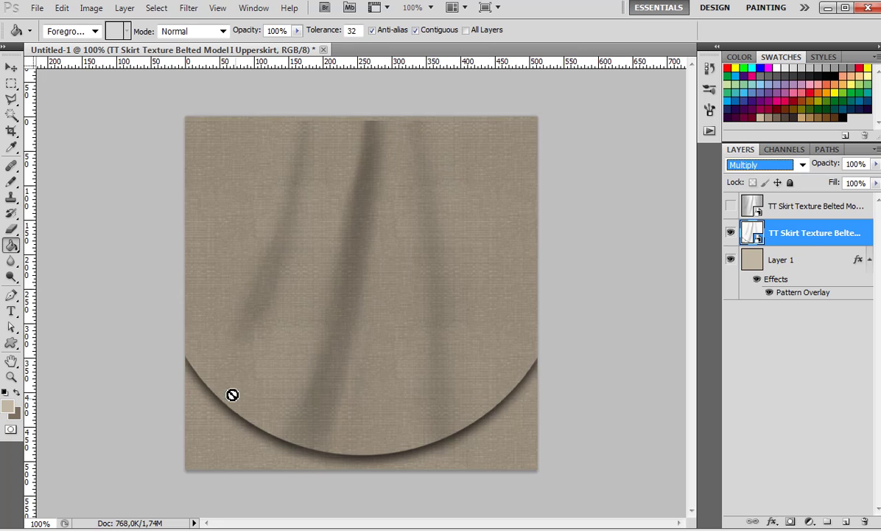
- Hide Layer 1 and select the pixels of the upperskirt texture layer
{"action": "left_click", "coordinate": [730, 259]}
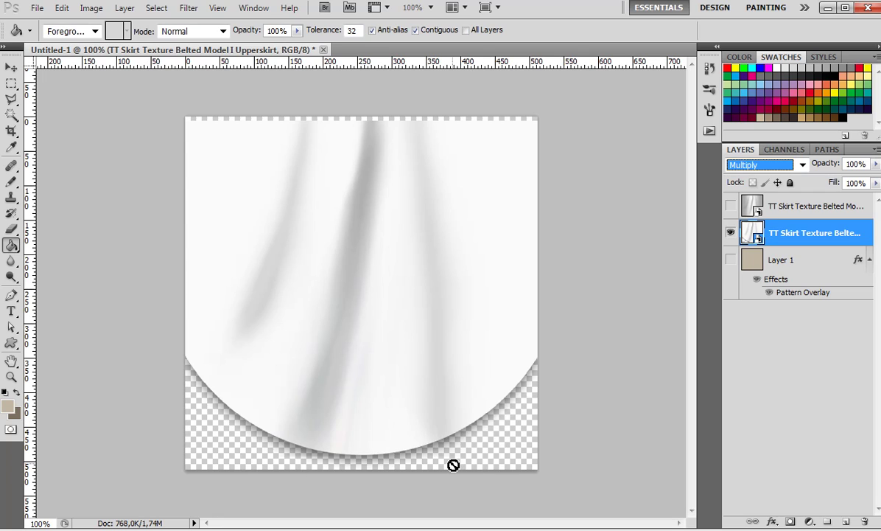
{"action": "right_click", "coordinate": [820, 232]}
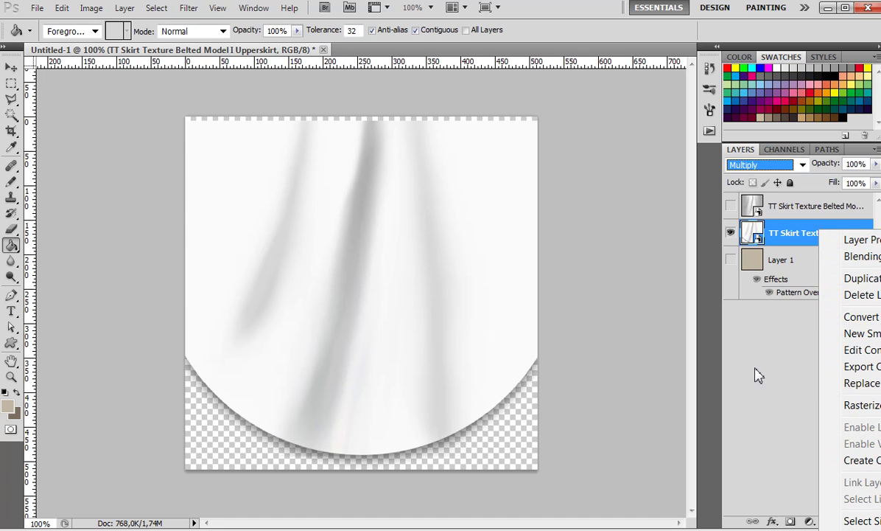
{"action": "right_click", "coordinate": [750, 232]}
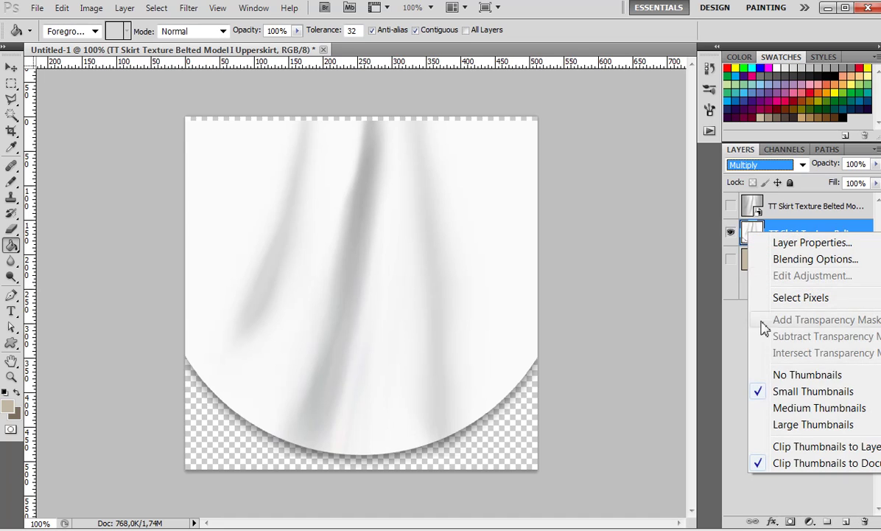
{"action": "left_click", "coordinate": [785, 299]}
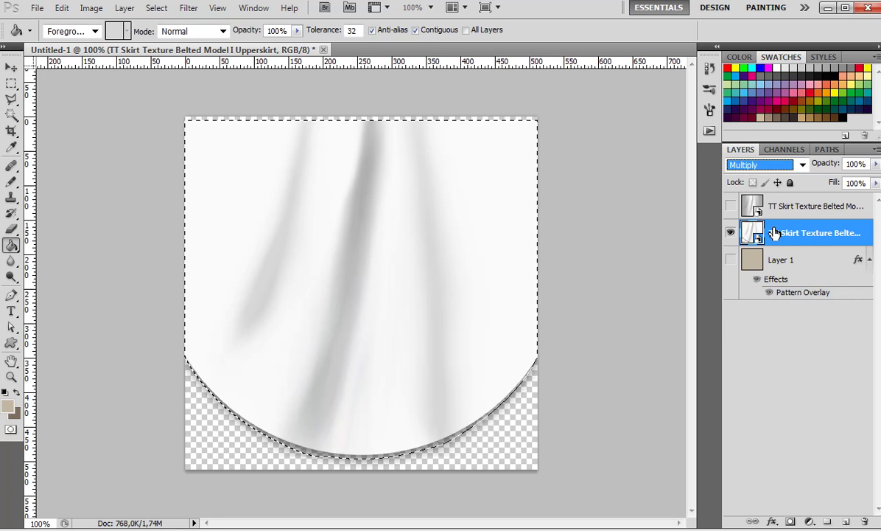
- Add a new layer above the upperskirt texture and paint the selected skirt shape solid beige with a 600 px Pencil
{"action": "left_click", "coordinate": [730, 233]}
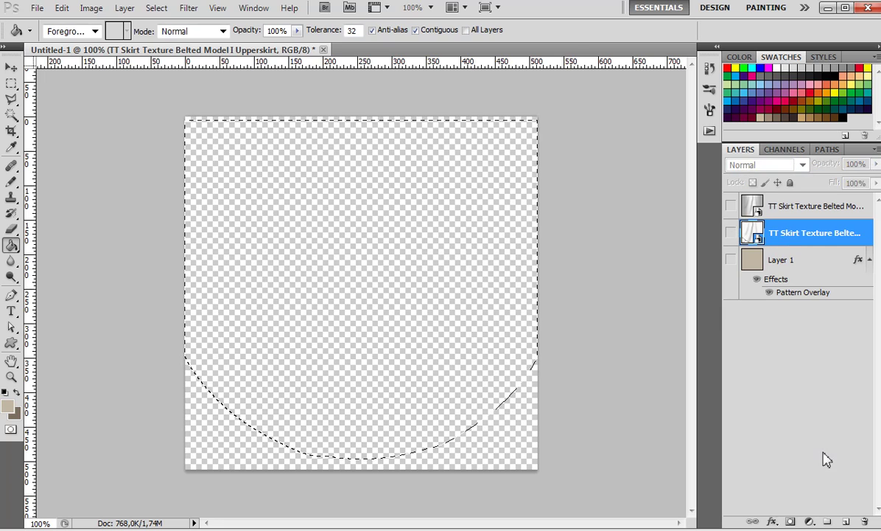
{"action": "left_click", "coordinate": [846, 522]}
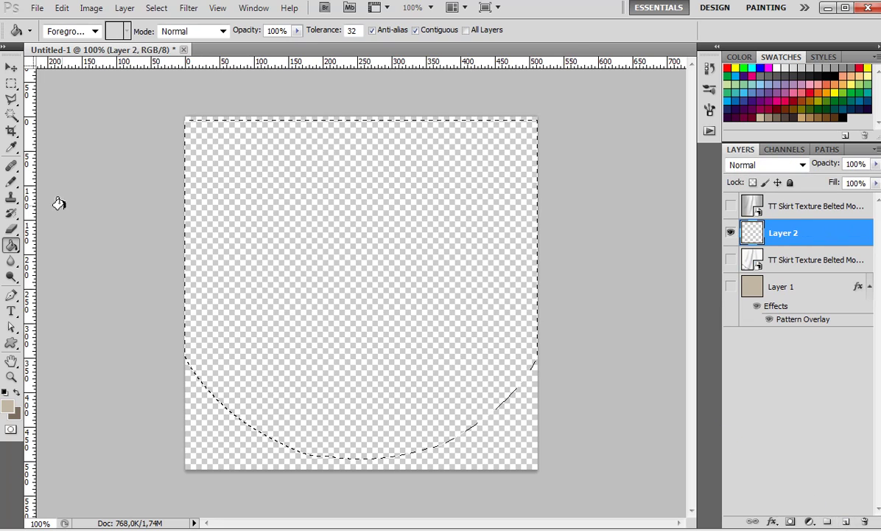
{"action": "left_click", "coordinate": [12, 182]}
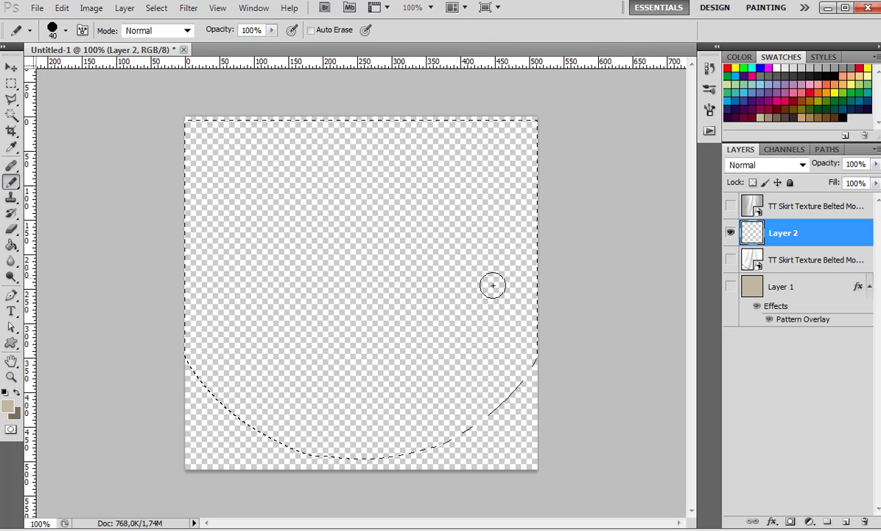
{"action": "left_click", "coordinate": [731, 259]}
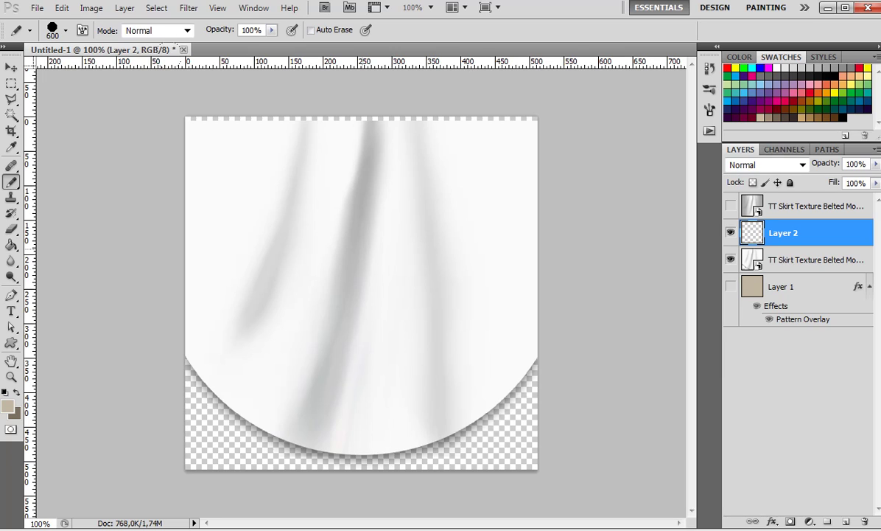
{"action": "key", "text": "alt+BackSpace"}
{"action": "key", "text": "ctrl+alt+z"}
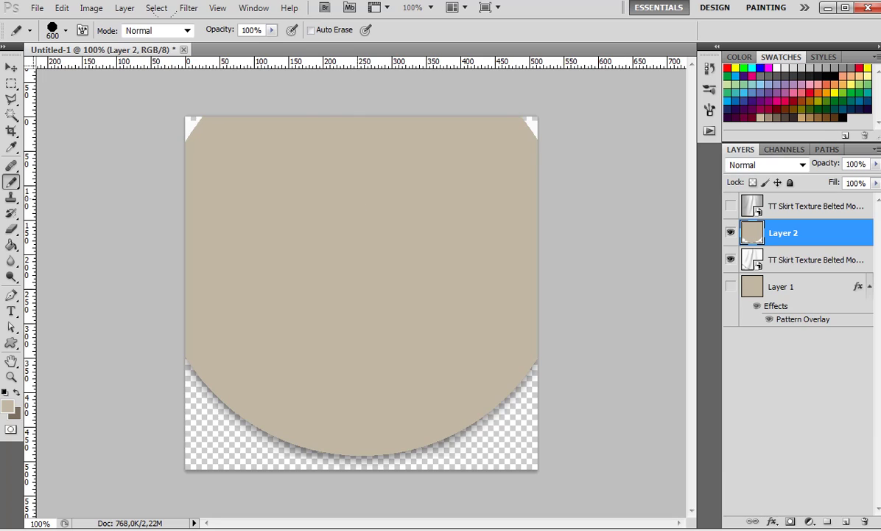
{"action": "left_click", "coordinate": [263, 109]}
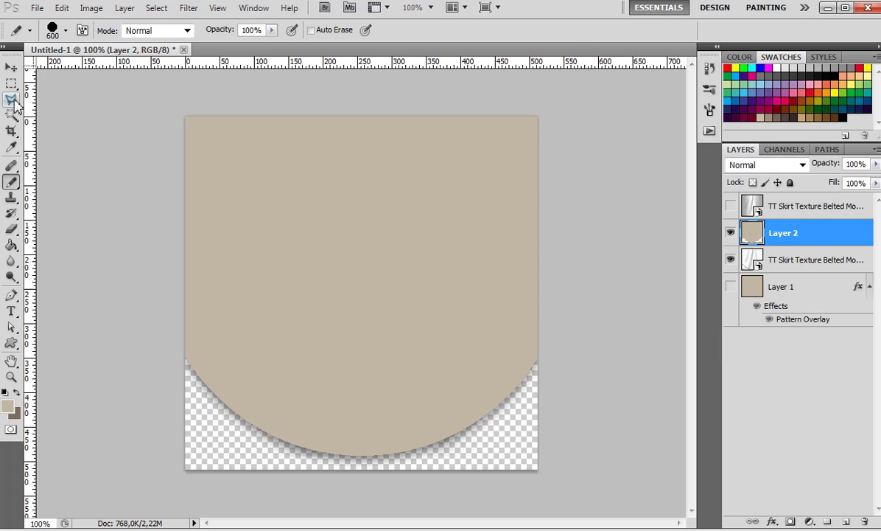
- Clear a thin strip of Layer 2's beige fill along the canvas's upper edge using a rectangular marquee selection
{"action": "left_click", "coordinate": [11, 83]}
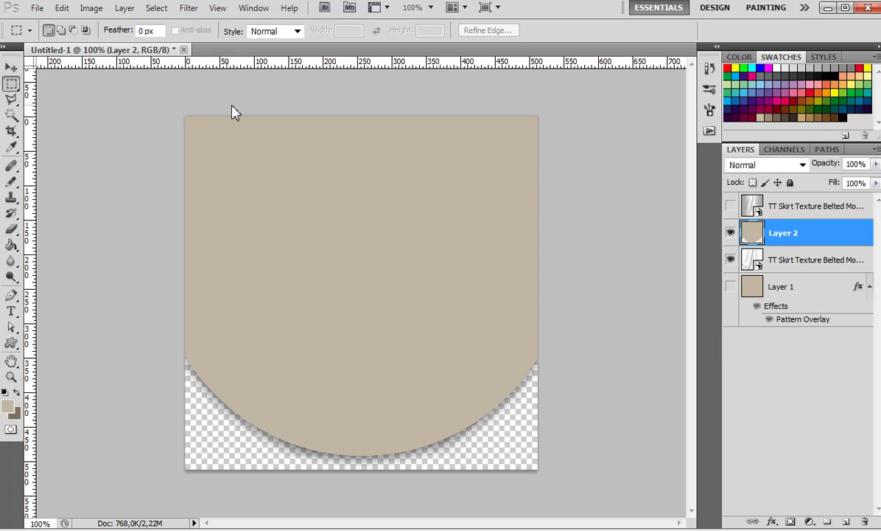
{"action": "left_click_drag", "start_coordinate": [542, 121], "coordinate": [542, 121]}
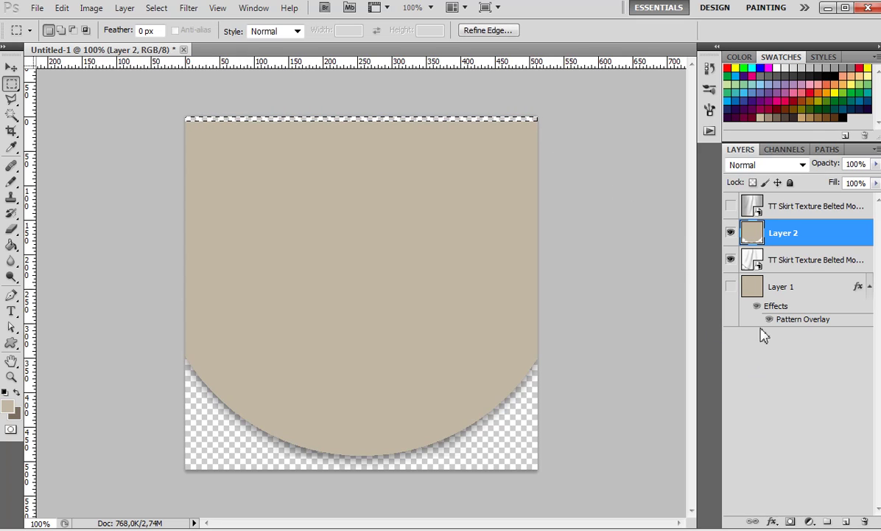
{"action": "left_click", "coordinate": [731, 260]}
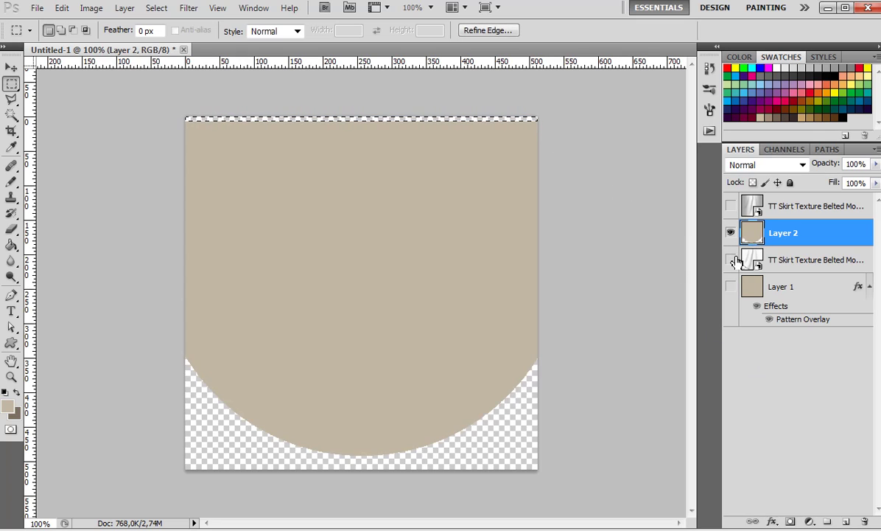
{"action": "left_click", "coordinate": [732, 259]}
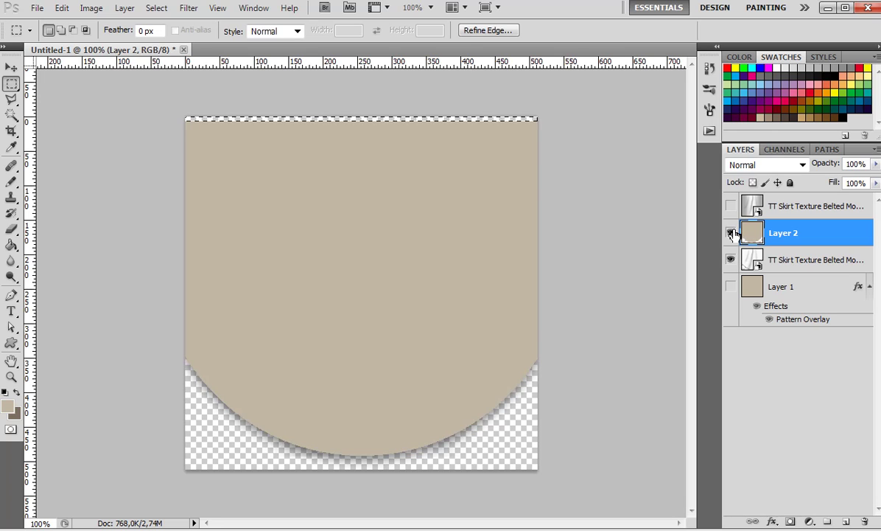
- Compare Layer 2 with the upperskirt texture beneath it and move the texture layer above Layer 2
{"action": "left_click", "coordinate": [731, 231]}
{"action": "left_click", "coordinate": [730, 233]}
{"action": "left_click", "coordinate": [731, 233]}
{"action": "left_click", "coordinate": [731, 233]}
{"action": "left_click_drag", "start_coordinate": [810, 260], "coordinate": [812, 230]}
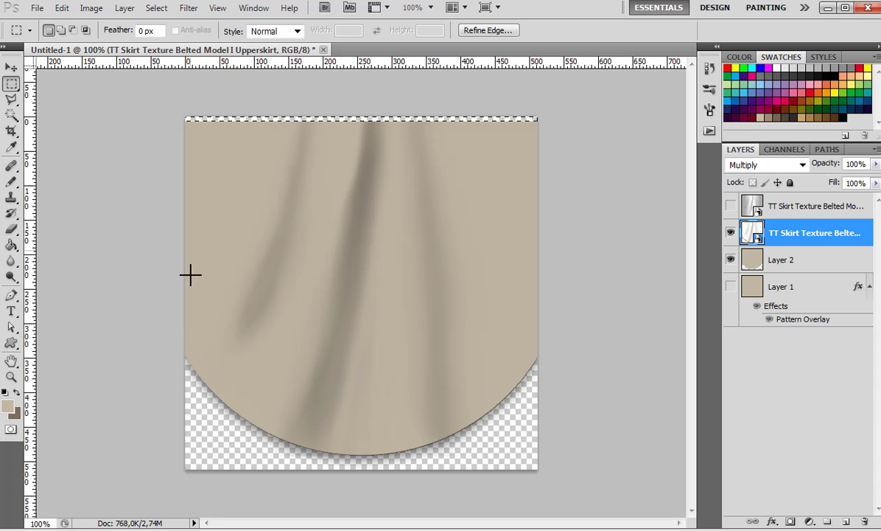
- Copy the linen Pattern Overlay layer style from Layer 1 and paste it onto Layer 2
{"action": "left_click", "coordinate": [783, 259]}
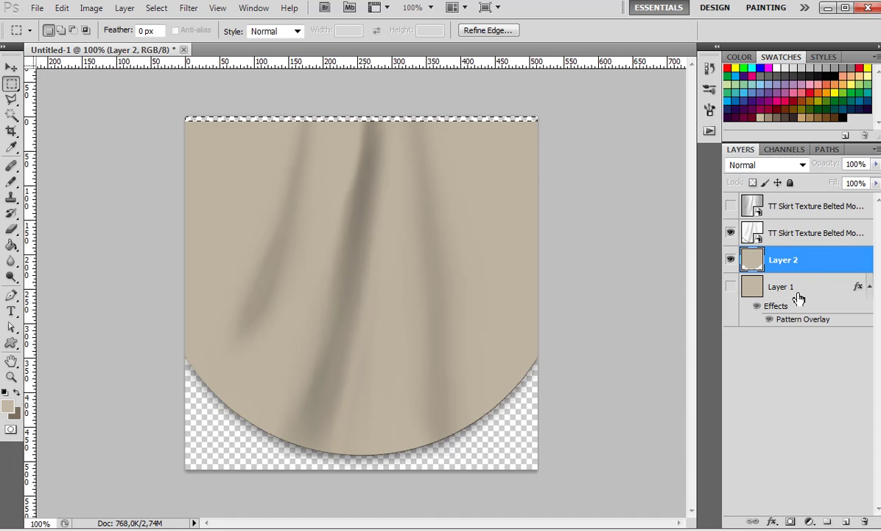
{"action": "right_click", "coordinate": [792, 289]}
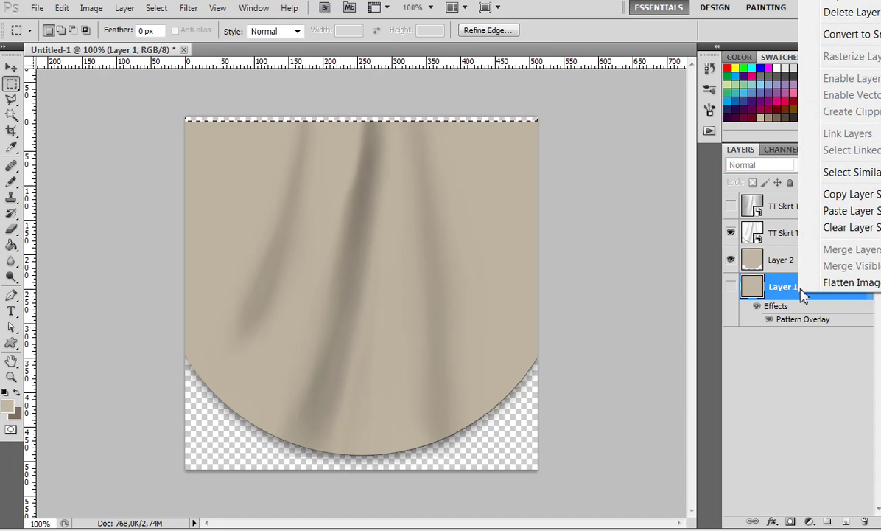
{"action": "left_click", "coordinate": [836, 197]}
{"action": "left_click", "coordinate": [798, 257]}
{"action": "right_click", "coordinate": [796, 256]}
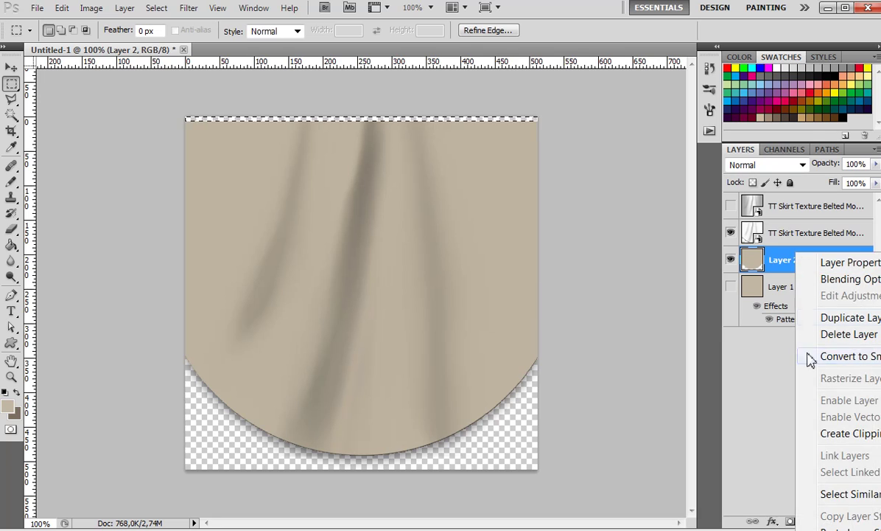
{"action": "left_click", "coordinate": [847, 528]}
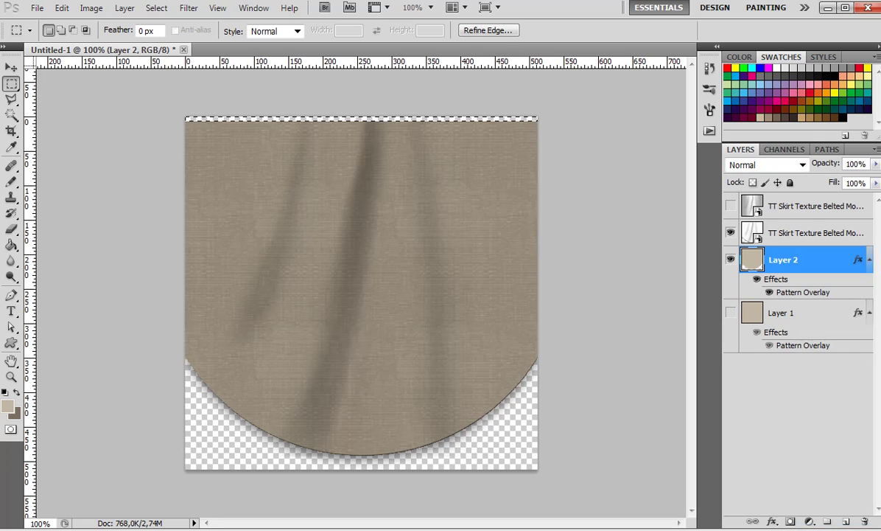
{"action": "key", "text": "ctrl+d"}
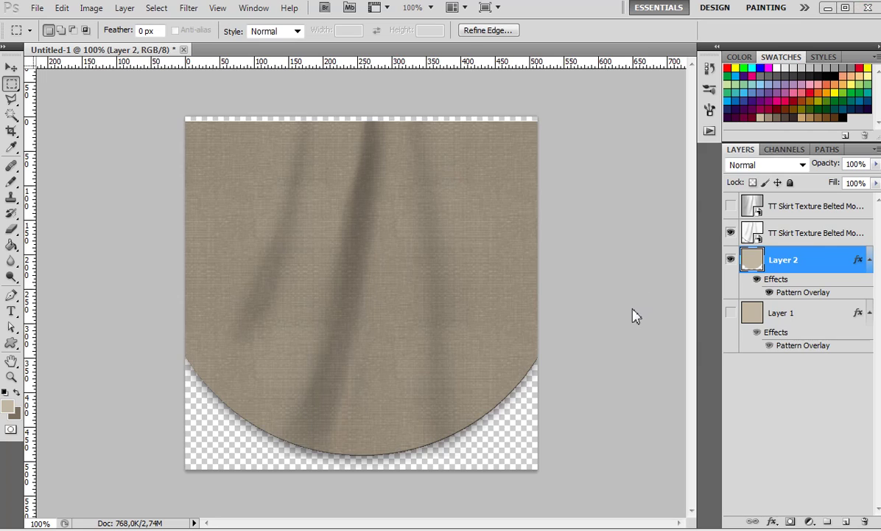
- Save the image as the PNG file "Upperskirt" in the Belted Model I folder with interlacing set to None
{"action": "key", "text": "ctrl+shift+s"}
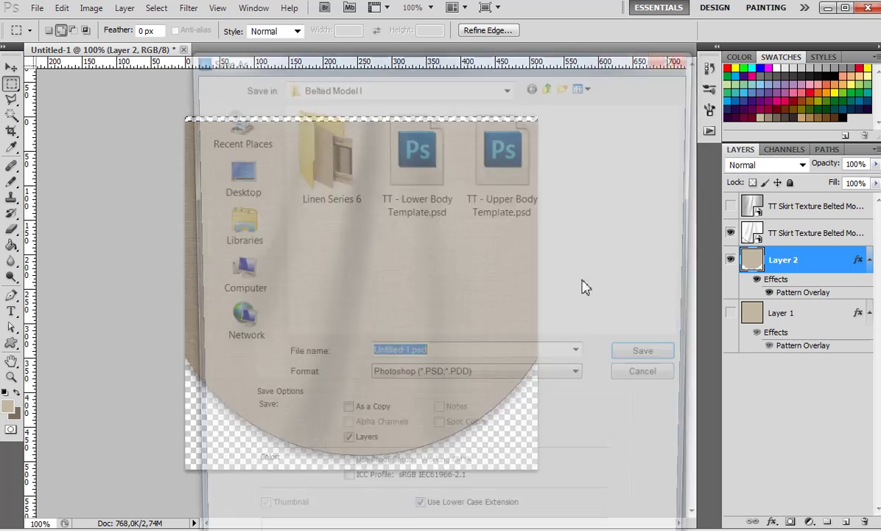
{"action": "type", "text": "U"}
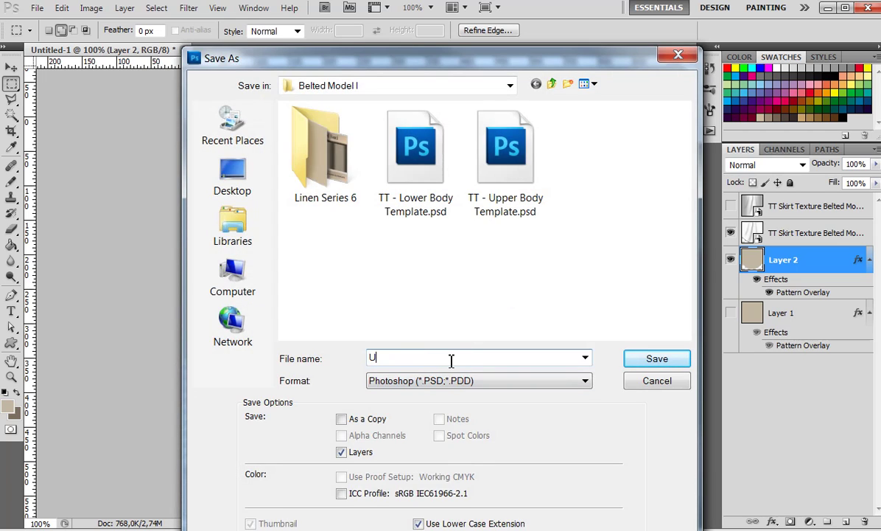
{"action": "type", "text": "pperskirt"}
{"action": "key", "text": "Tab"}
{"action": "left_click", "coordinate": [378, 382]}
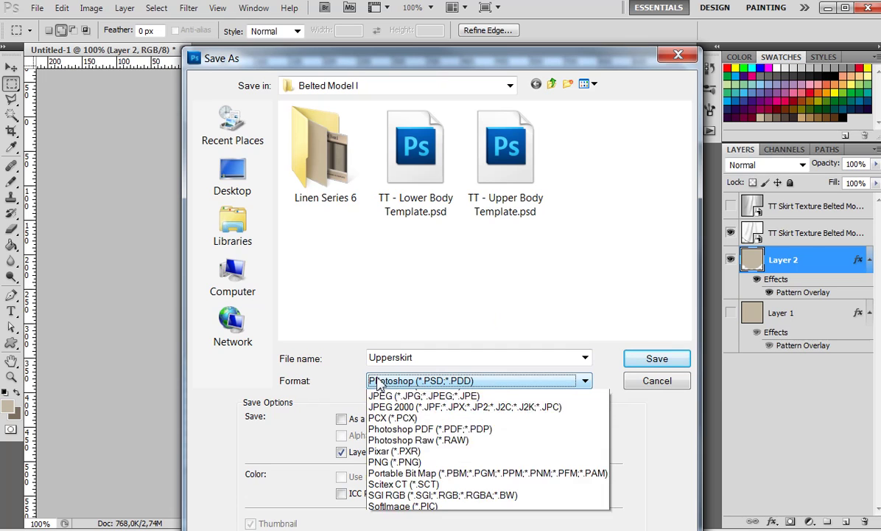
{"action": "left_click", "coordinate": [413, 529]}
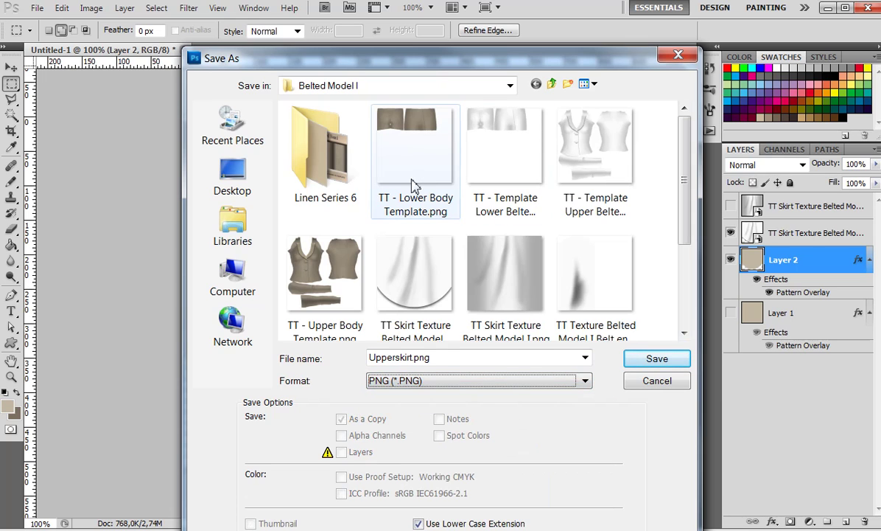
{"action": "left_click", "coordinate": [646, 362]}
{"action": "key", "text": "Return"}
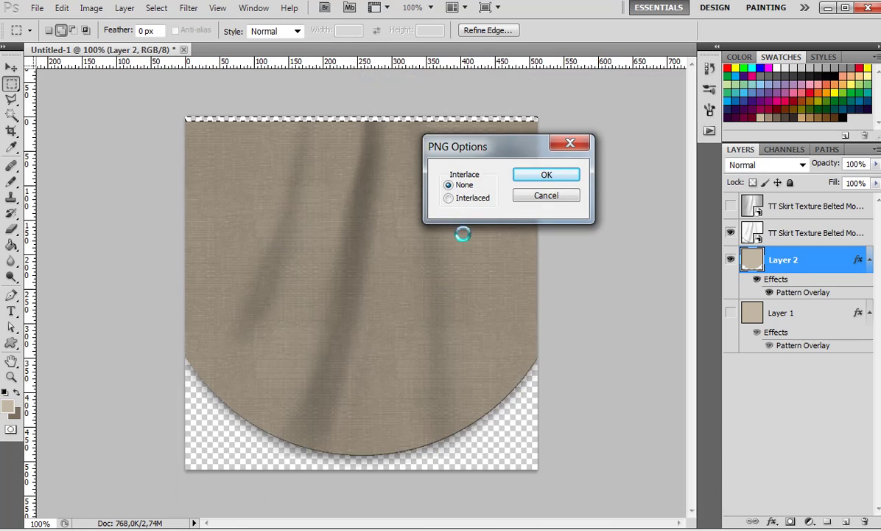
{"action": "left_click", "coordinate": [546, 176]}
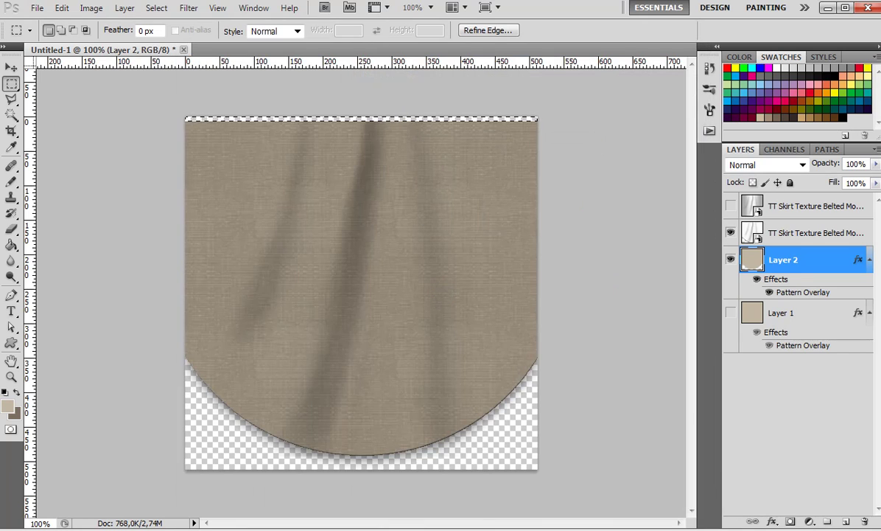
- Switch to the Second Life viewer, edit the worn white skirt and select the faces of its upper skirt panels
{"action": "key", "text": "alt+Tab"}
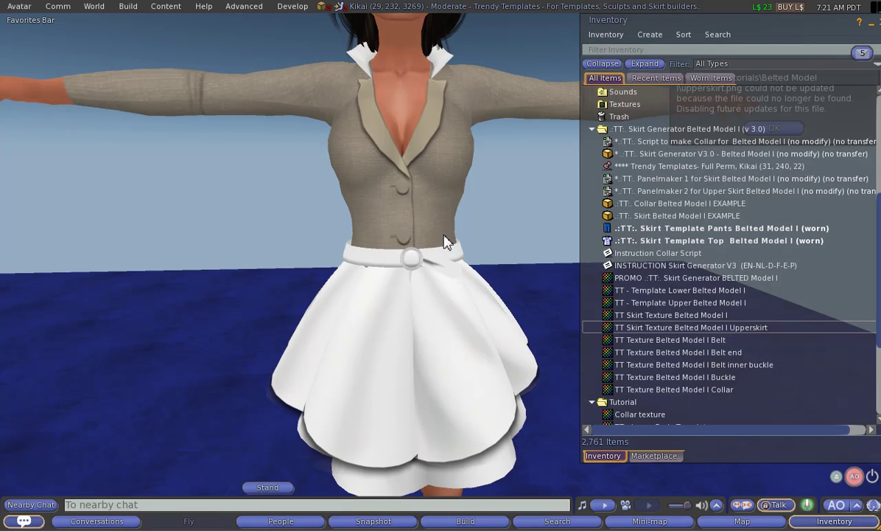
{"action": "right_click", "coordinate": [455, 353]}
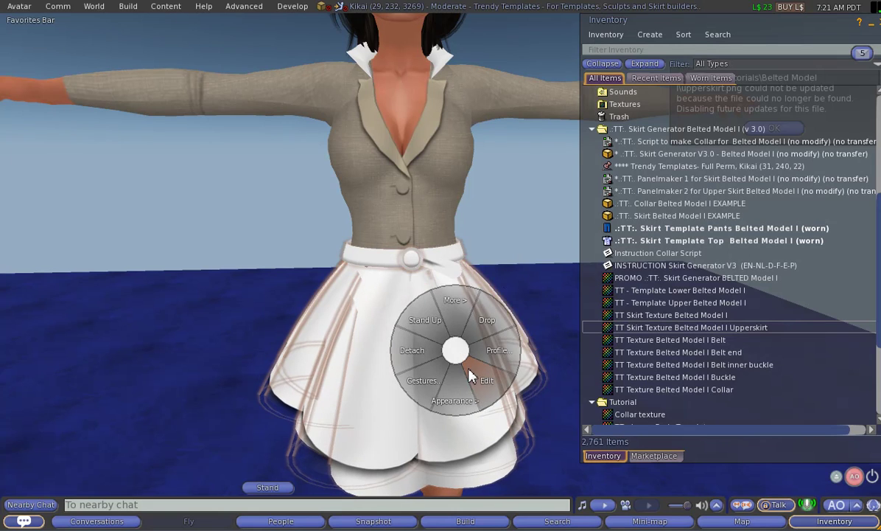
{"action": "left_click", "coordinate": [473, 407]}
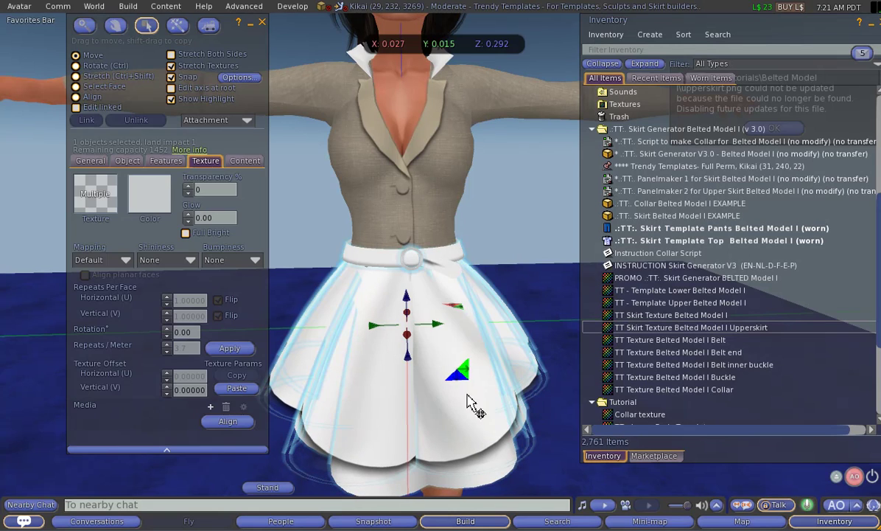
{"action": "left_click", "coordinate": [101, 86]}
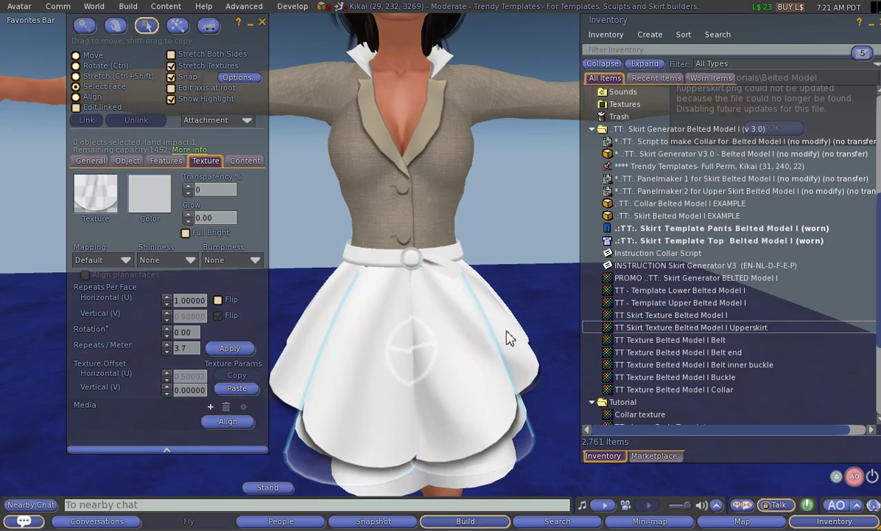
{"action": "left_click", "coordinate": [507, 334]}
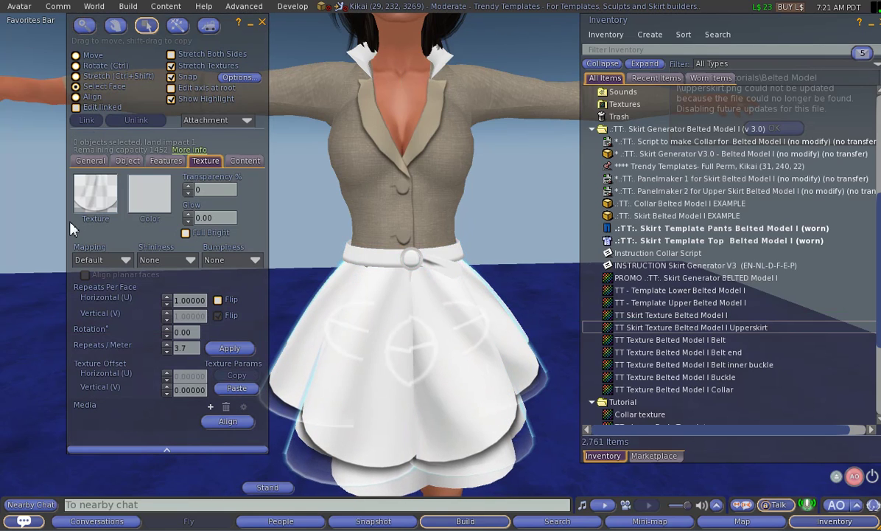
- Add Upperskirt.png from the Belted Model I folder as a local texture and choose it for the selected skirt faces
{"action": "left_click", "coordinate": [95, 193]}
{"action": "left_click", "coordinate": [342, 152]}
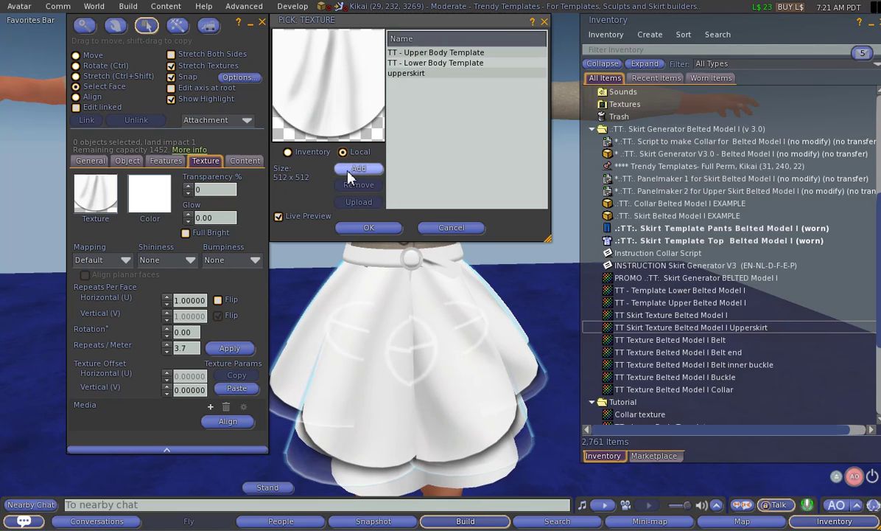
{"action": "left_click", "coordinate": [350, 169]}
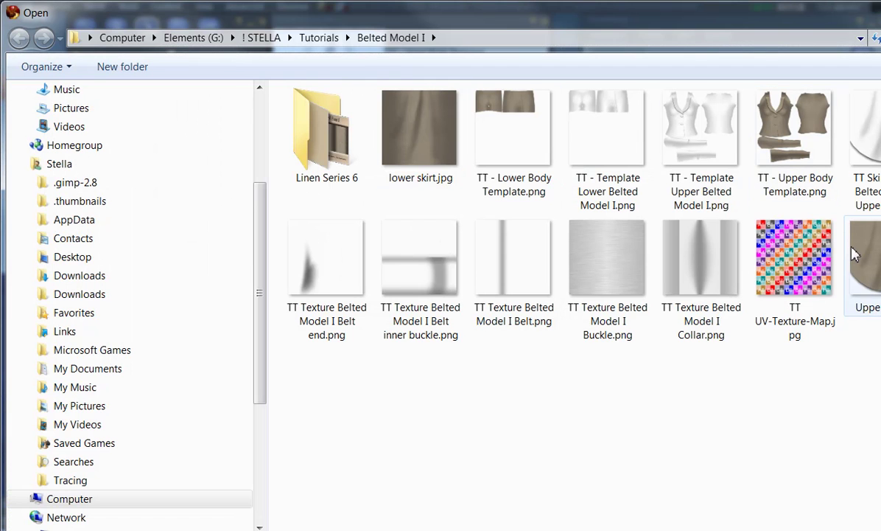
{"action": "left_click", "coordinate": [855, 254]}
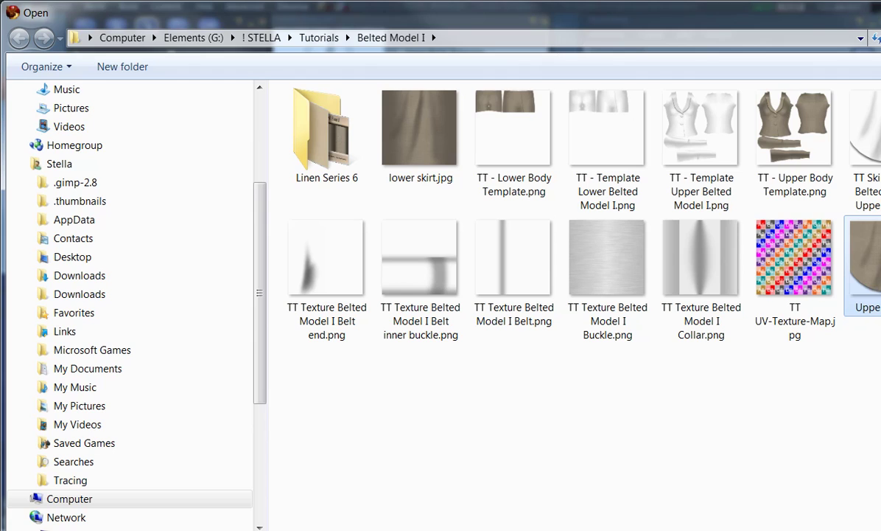
{"action": "key", "text": "Return"}
{"action": "left_click", "coordinate": [417, 84]}
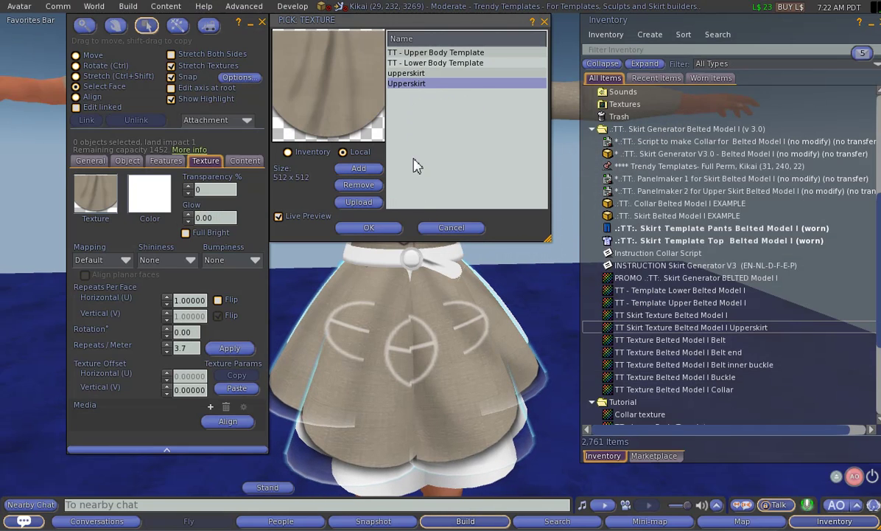
- Apply the chosen Upperskirt texture to the selected skirt faces, finish editing and view the skirt's front
{"action": "left_click", "coordinate": [368, 228]}
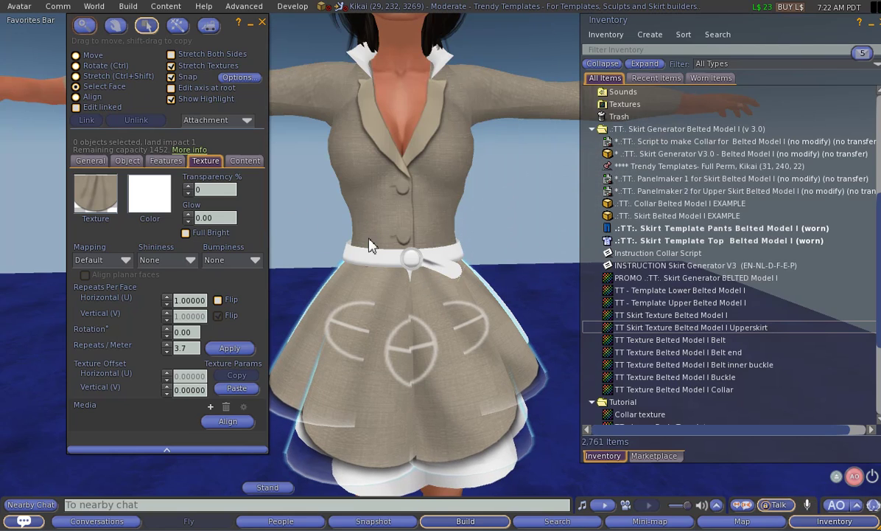
{"action": "left_click", "coordinate": [263, 23]}
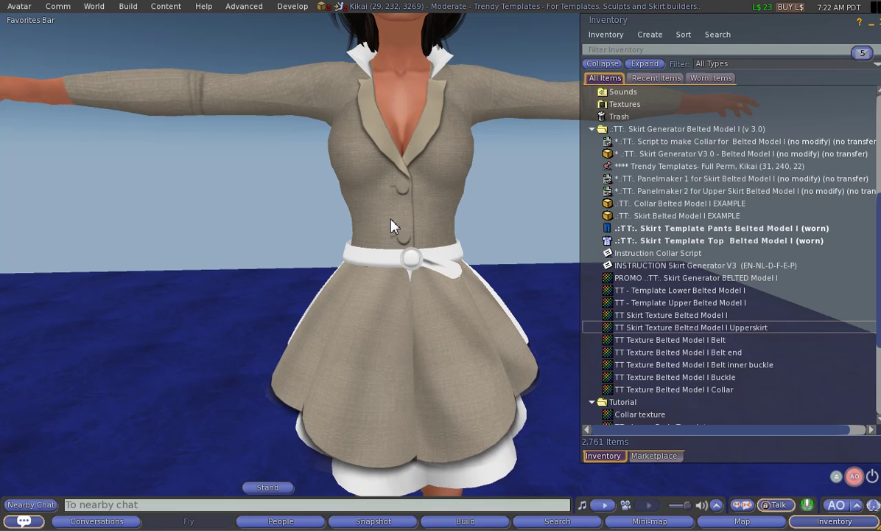
{"action": "left_click_drag", "start_coordinate": [448, 273], "coordinate": [431, 223]}
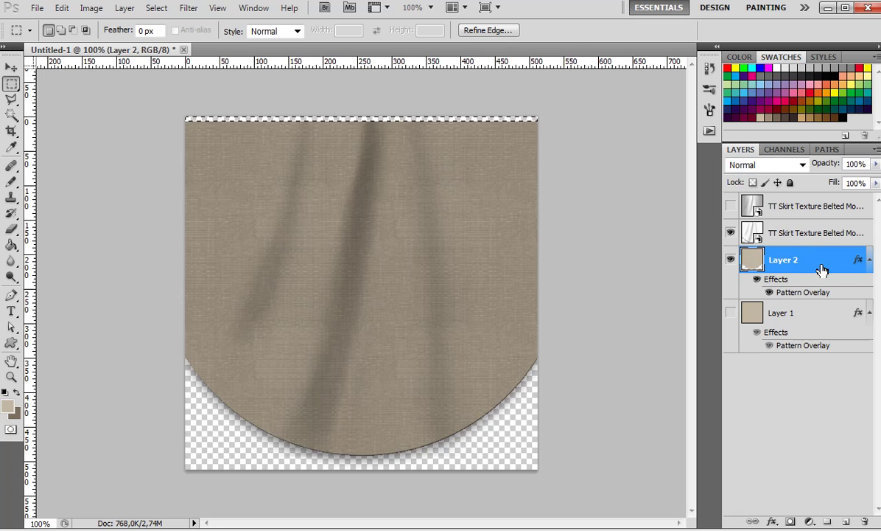
- Switch to Photoshop, remove the selection, duplicate Layer 2 and clear the layer style from the copy
{"action": "key", "text": "ctrl+j"}
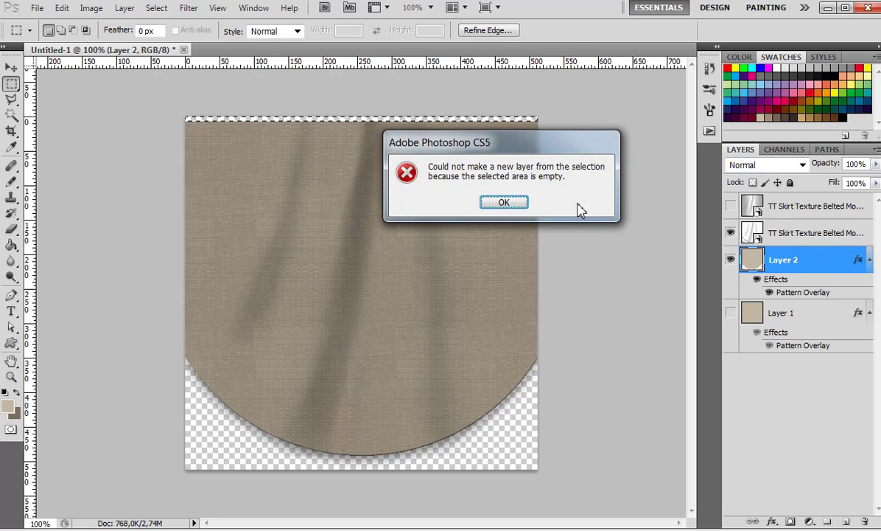
{"action": "left_click", "coordinate": [516, 202]}
{"action": "key", "text": "ctrl+d"}
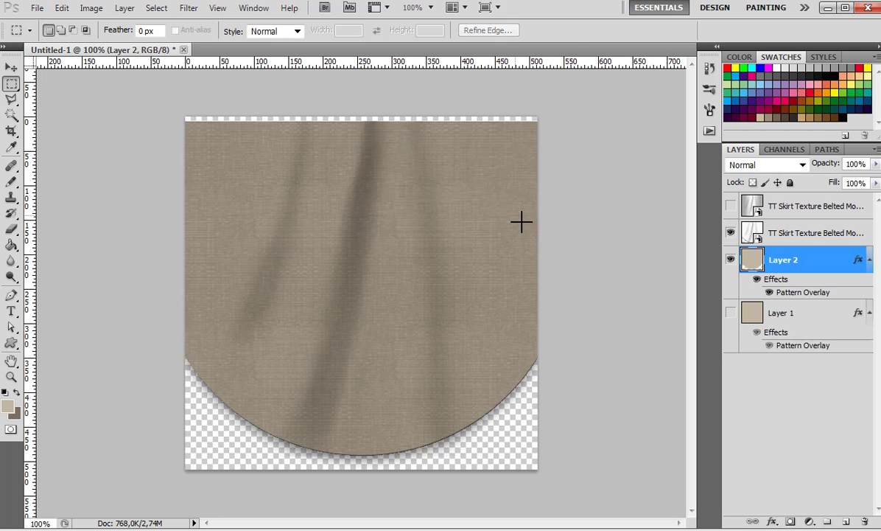
{"action": "key", "text": "ctrl+j"}
{"action": "right_click", "coordinate": [789, 266]}
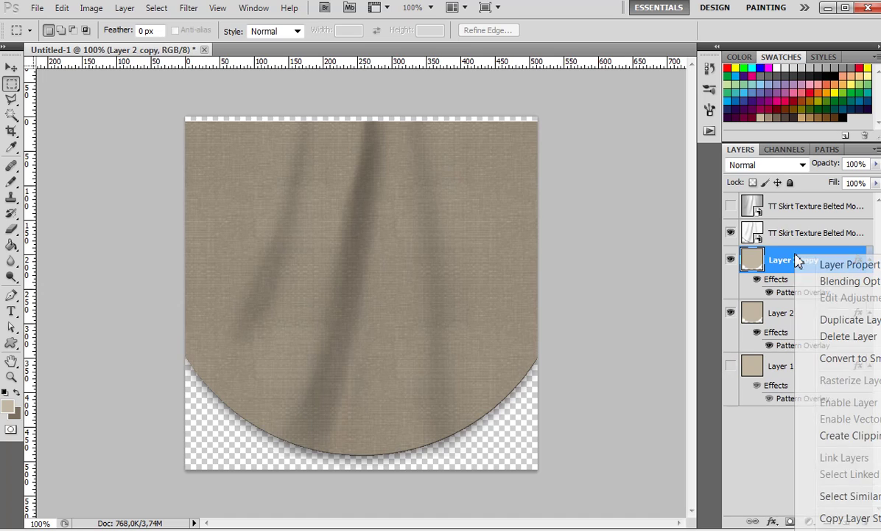
{"action": "left_click", "coordinate": [848, 530]}
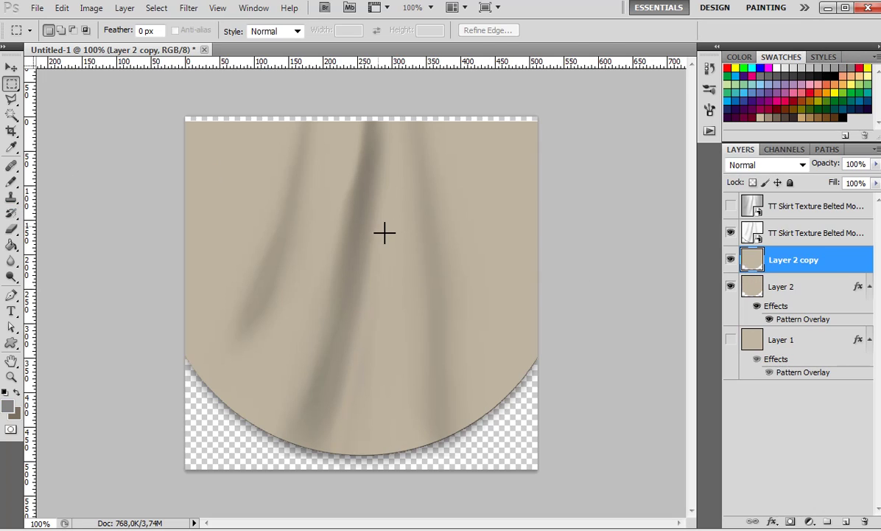
- Fill Layer 2 copy with gray and set it to Multiply blending at 30% opacity
{"action": "left_click", "coordinate": [14, 248]}
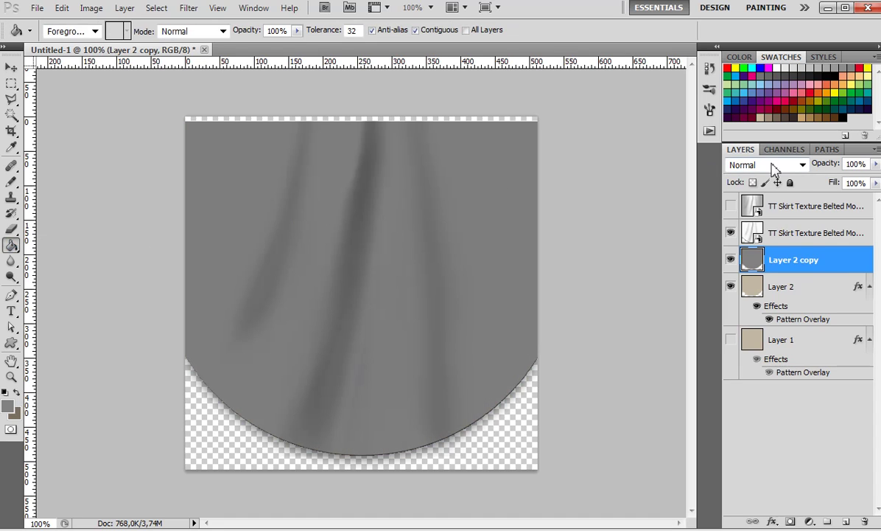
{"action": "left_click", "coordinate": [802, 165]}
{"action": "left_click", "coordinate": [782, 236]}
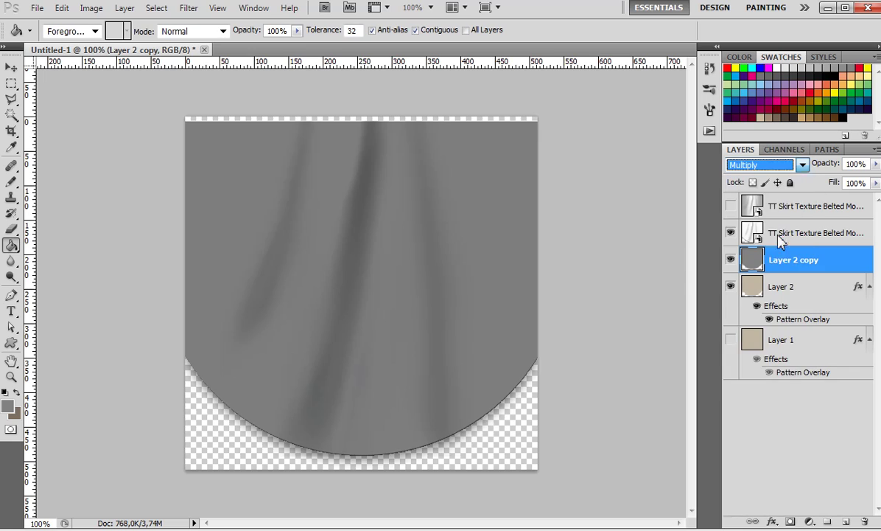
{"action": "left_click", "coordinate": [869, 164]}
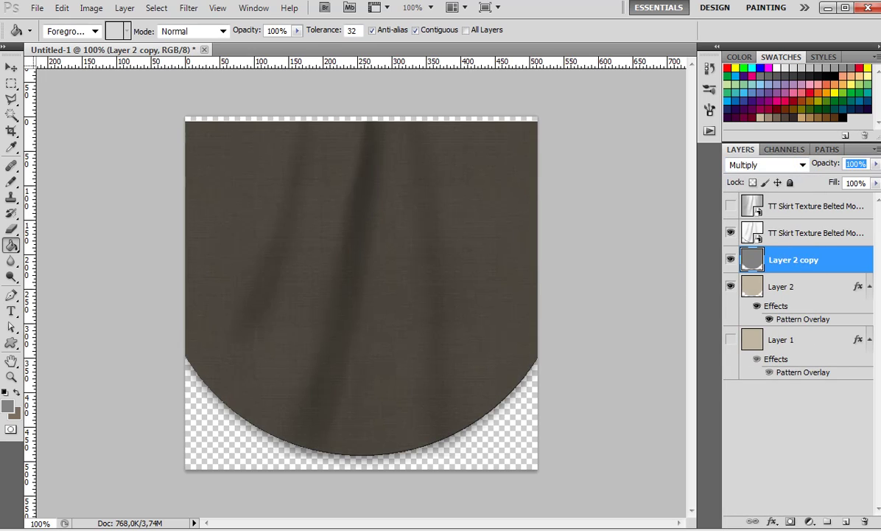
{"action": "type", "text": "30"}
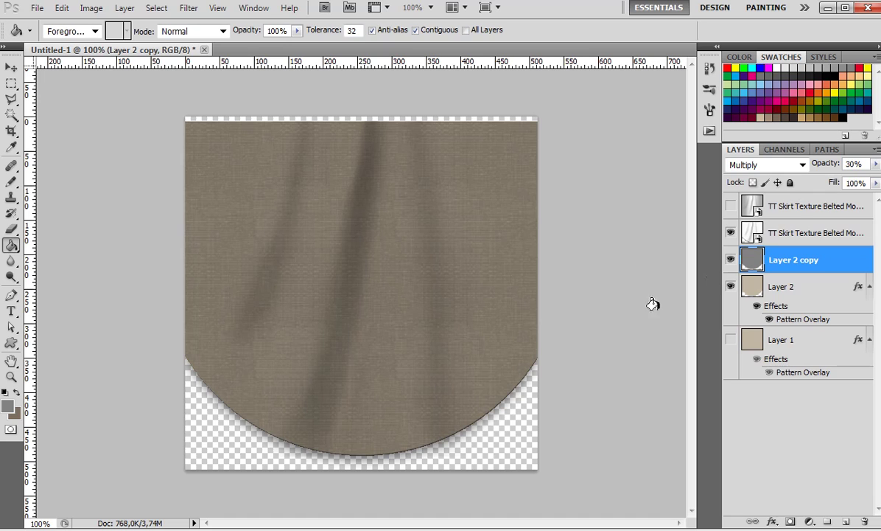
- Save the image as a PNG over the existing Upperskirt.png in the Belted Model I folder with interlacing set to None
{"action": "key", "text": "ctrl+s"}
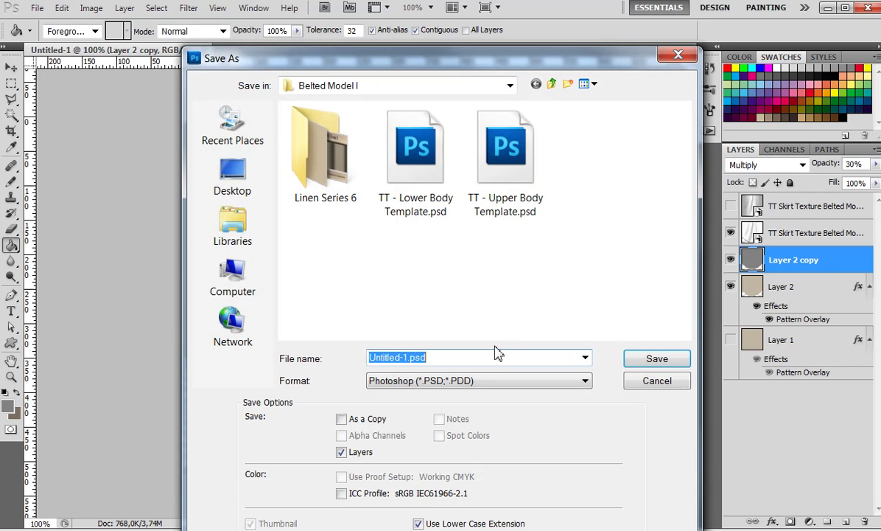
{"action": "left_click", "coordinate": [490, 384]}
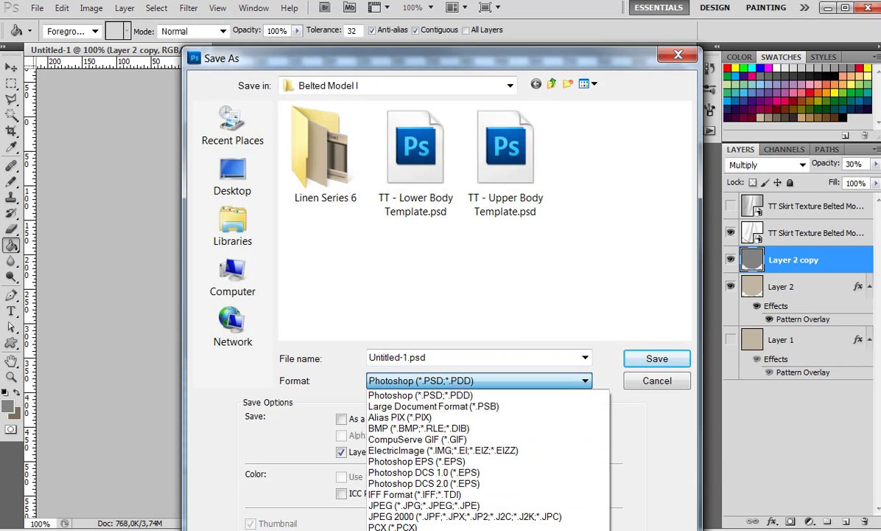
{"action": "left_click", "coordinate": [402, 529]}
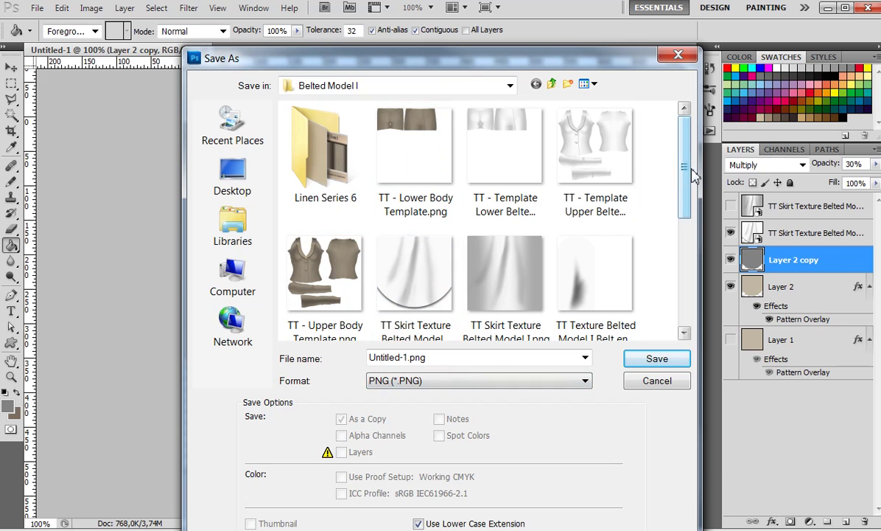
{"action": "left_click_drag", "start_coordinate": [691, 212], "coordinate": [679, 314]}
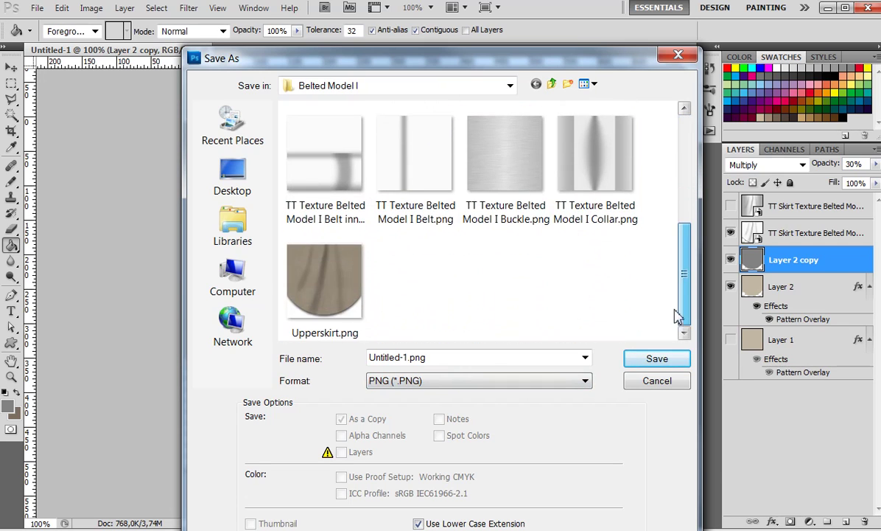
{"action": "left_click", "coordinate": [330, 291]}
{"action": "left_click", "coordinate": [650, 360]}
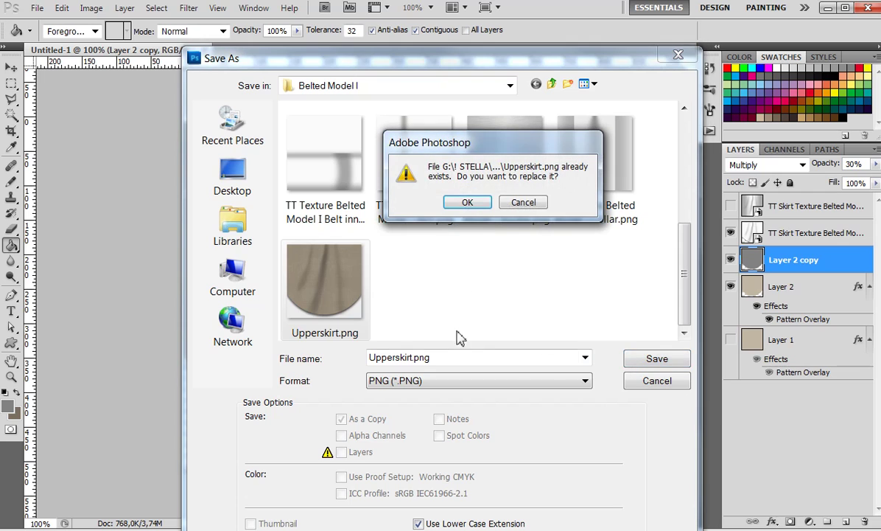
{"action": "left_click", "coordinate": [468, 205]}
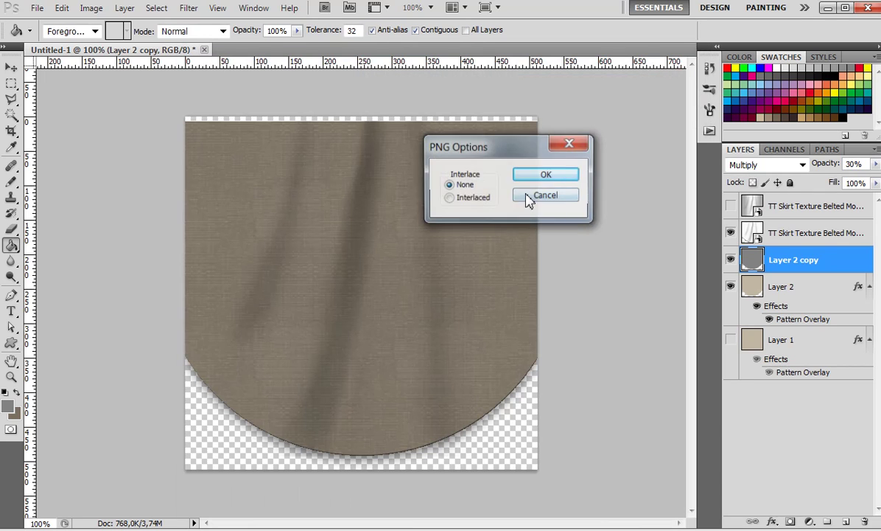
{"action": "left_click", "coordinate": [538, 179]}
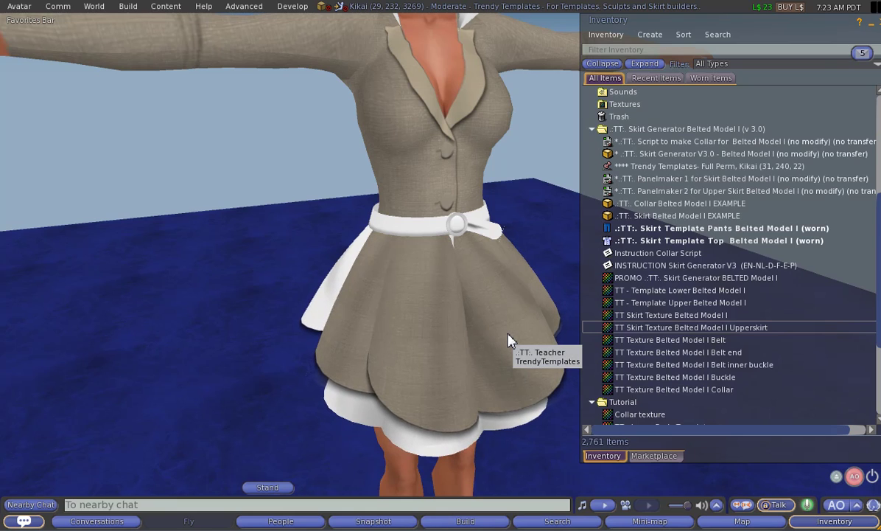
- Switch to the Second Life viewer and start editing the worn skirt from its white back side
{"action": "left_click", "coordinate": [444, 273], "text": "alt"}
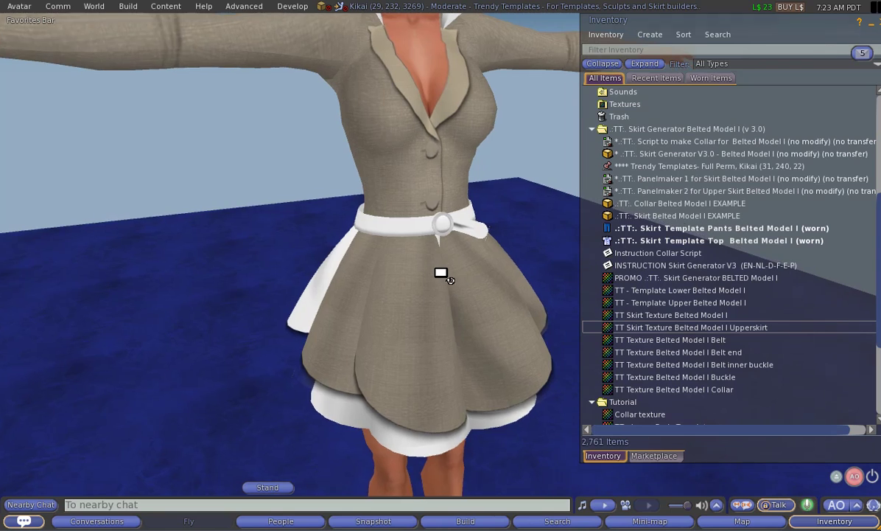
{"action": "mouse_move", "coordinate": [445, 273]}
{"action": "left_mouse_down"}
{"action": "mouse_move", "coordinate": [454, 273]}
{"action": "mouse_move", "coordinate": [444, 273]}
{"action": "left_mouse_up"}
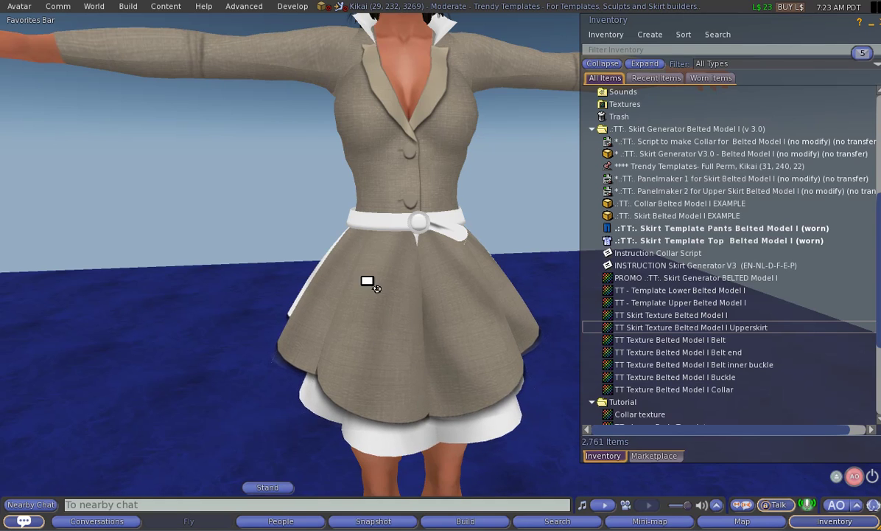
{"action": "left_click_drag", "start_coordinate": [367, 280], "coordinate": [446, 282]}
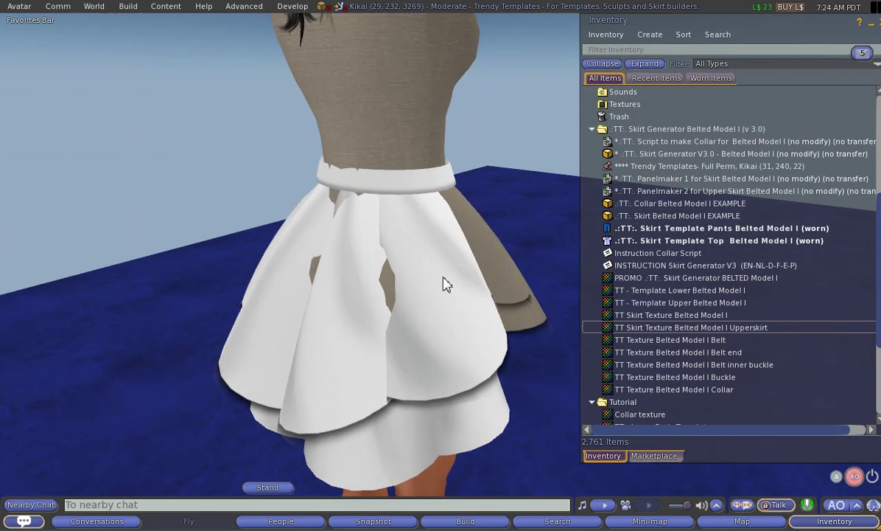
{"action": "right_click", "coordinate": [452, 342]}
{"action": "left_click", "coordinate": [477, 372]}
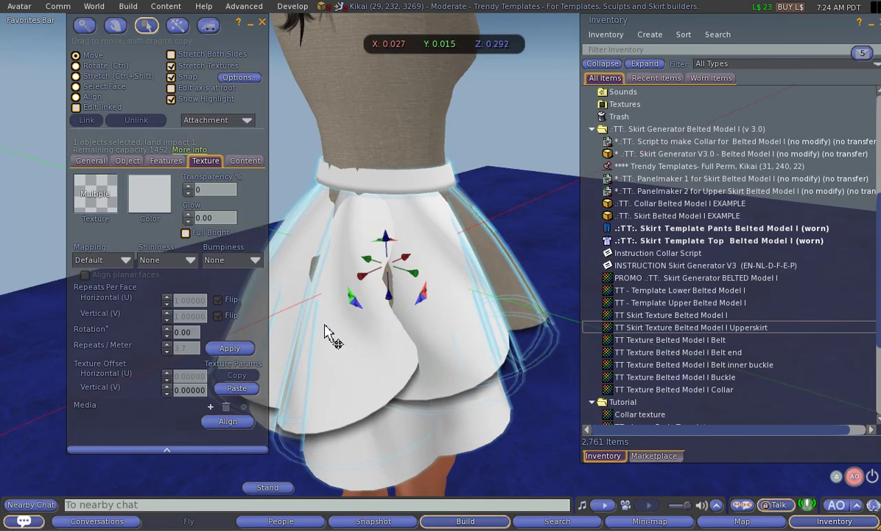
- Enable editing of linked parts and face selection for the skirt, leaving the texture picker without choosing a texture
{"action": "left_click", "coordinate": [96, 106]}
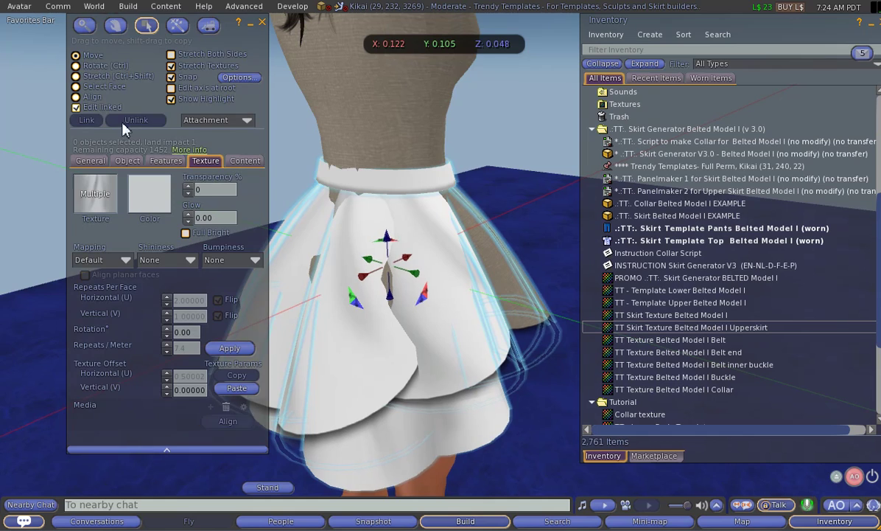
{"action": "left_click", "coordinate": [109, 77]}
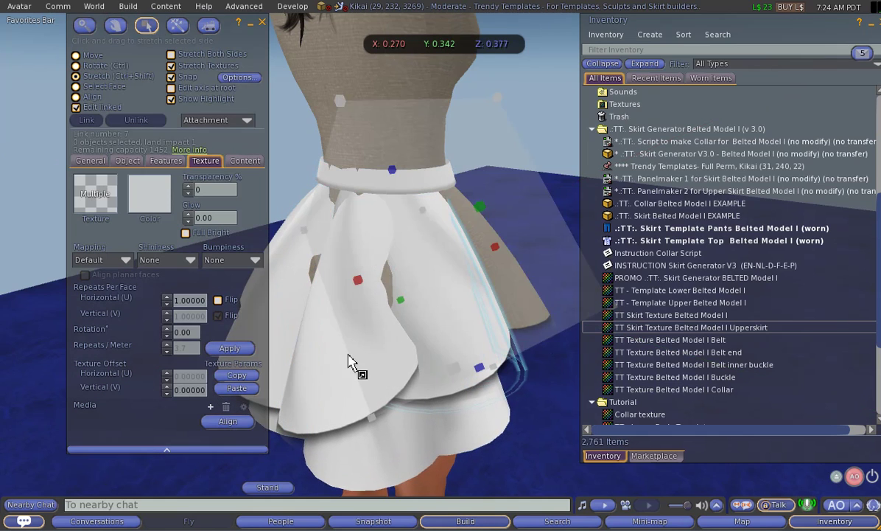
{"action": "left_click", "coordinate": [325, 353]}
{"action": "key", "text": "Escape"}
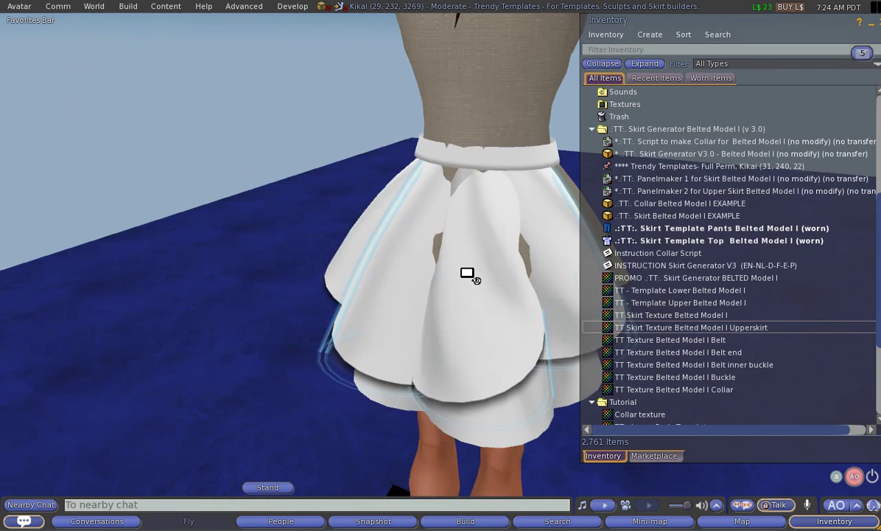
{"action": "key", "text": "ctrl+b"}
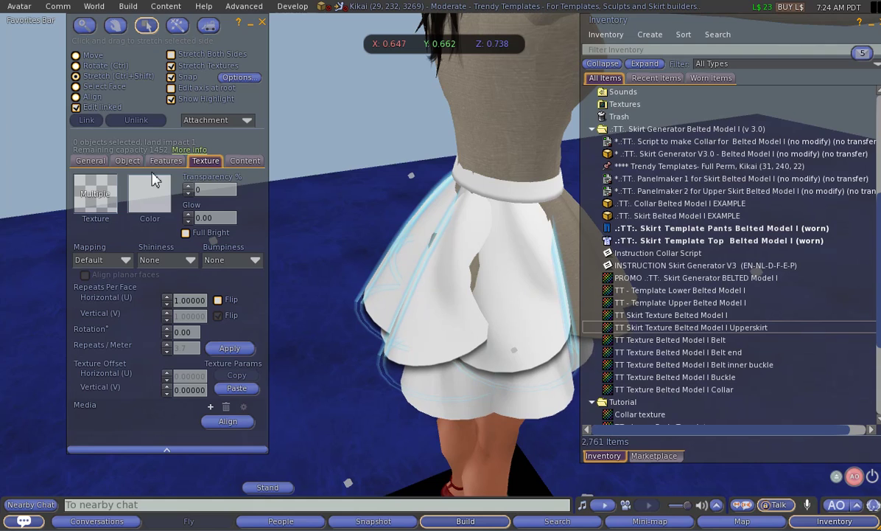
{"action": "left_click", "coordinate": [97, 198]}
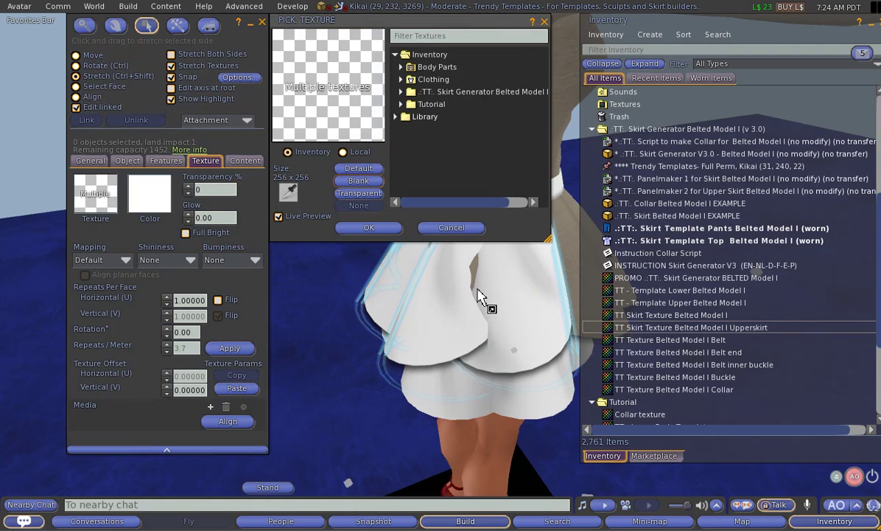
{"action": "left_click", "coordinate": [498, 350]}
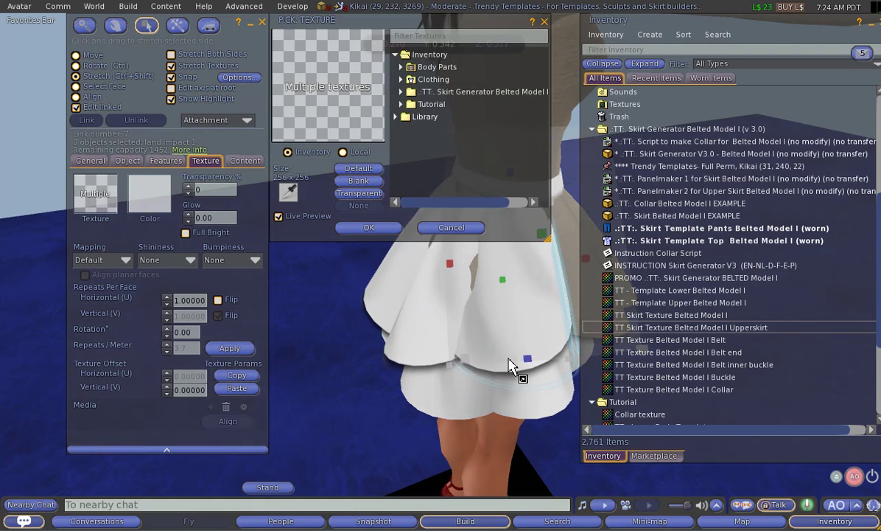
{"action": "left_click", "coordinate": [99, 76]}
{"action": "left_click", "coordinate": [105, 87]}
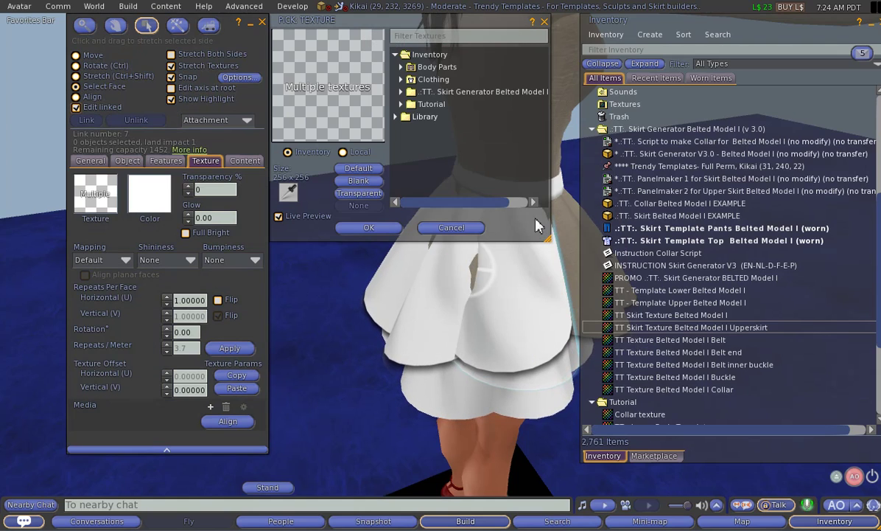
{"action": "left_click", "coordinate": [451, 228]}
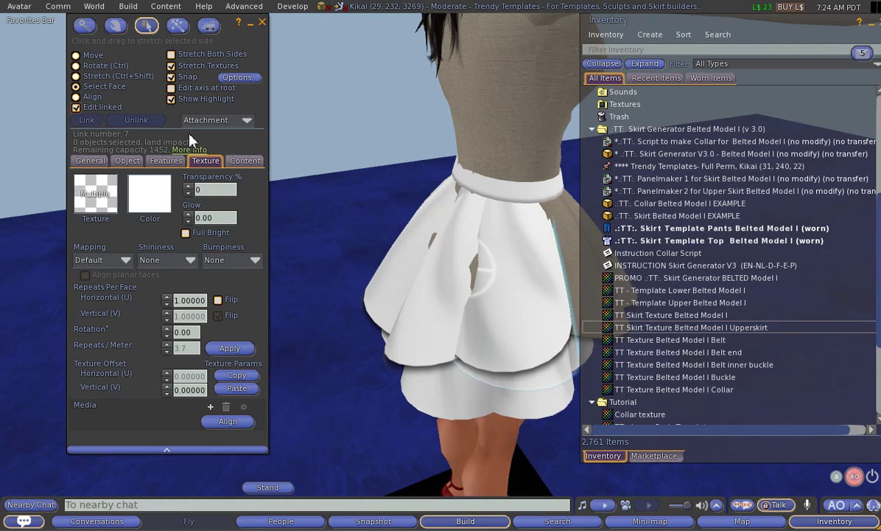
- Select the outer faces of the upper skirt panels all around the skirt and apply the local Upperskirt texture to them
{"action": "left_click", "coordinate": [496, 201], "text": "alt"}
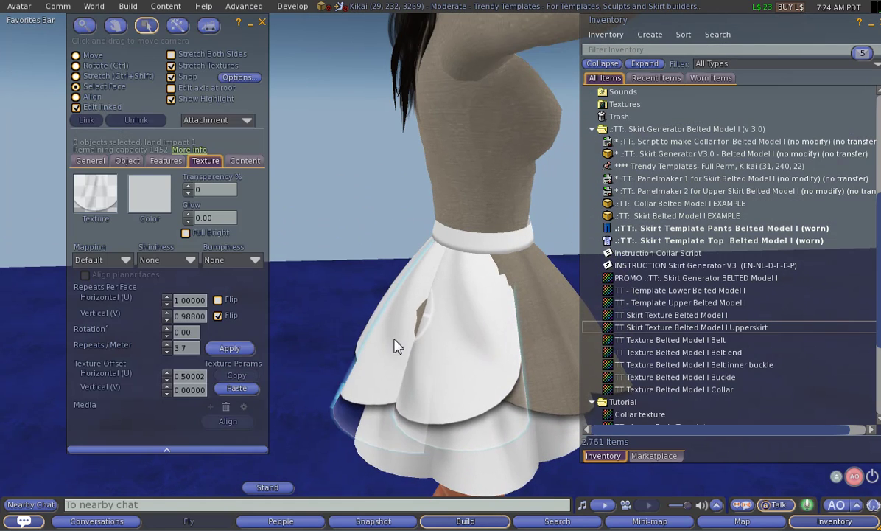
{"action": "left_click_drag", "start_coordinate": [397, 360], "coordinate": [444, 273]}
{"action": "key", "text": "ctrl+b"}
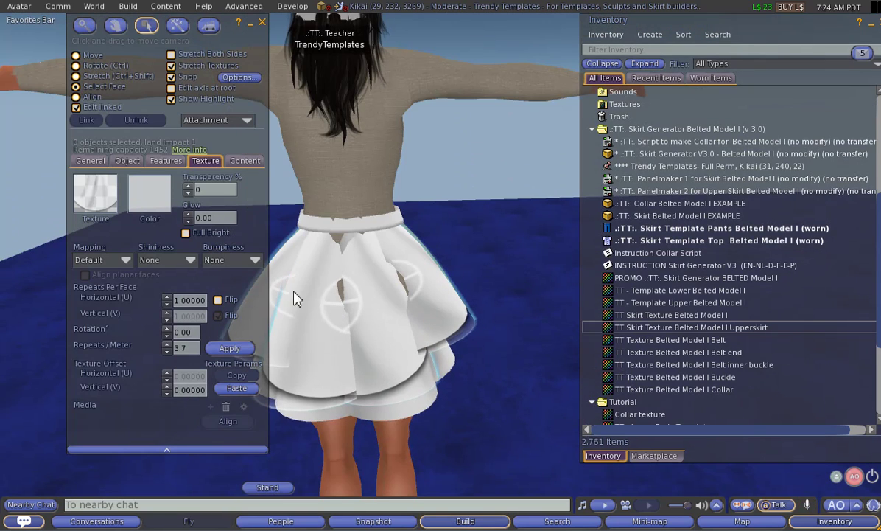
{"action": "left_click_drag", "start_coordinate": [403, 286], "coordinate": [440, 272]}
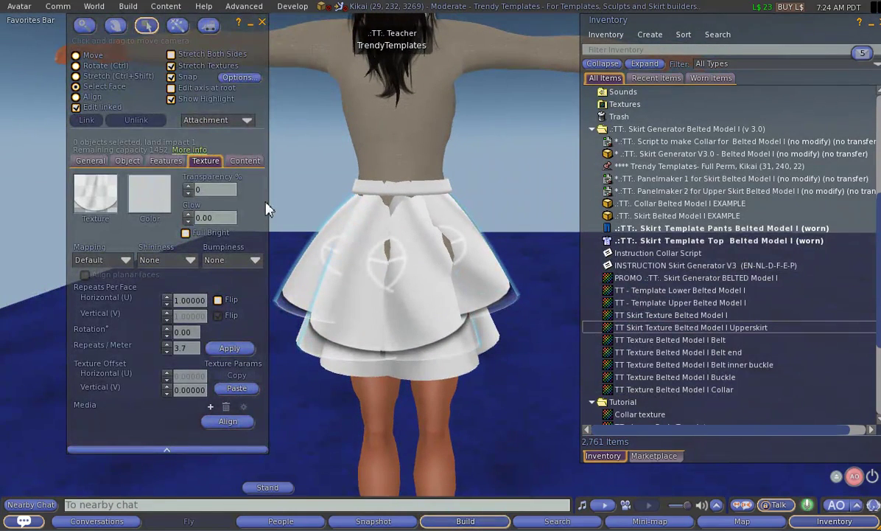
{"action": "left_click", "coordinate": [116, 204]}
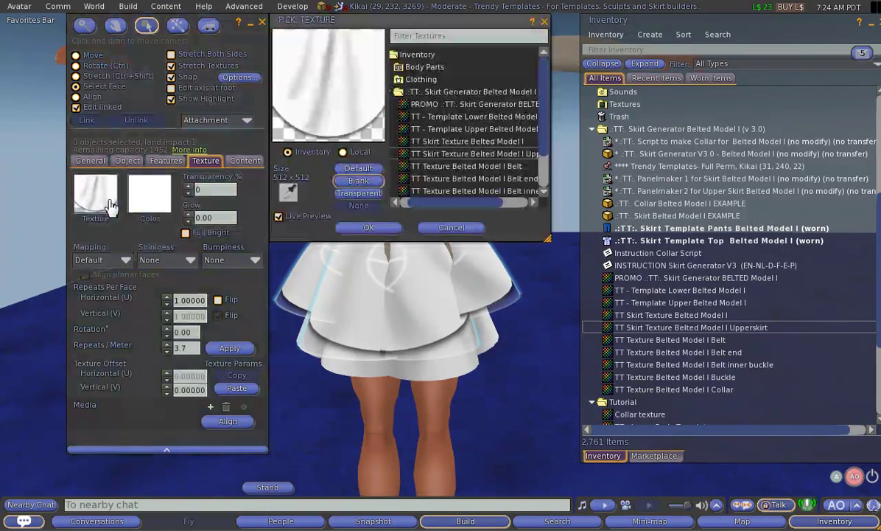
{"action": "left_click", "coordinate": [360, 152]}
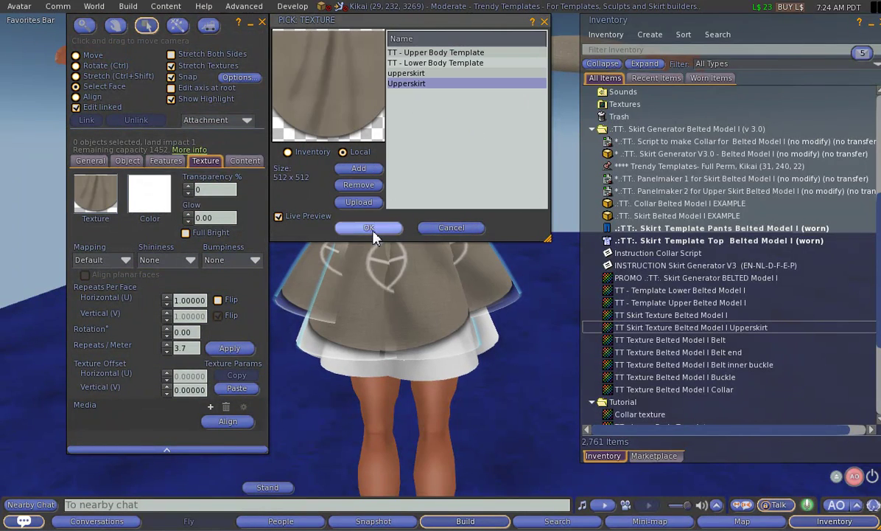
{"action": "left_click", "coordinate": [373, 230]}
{"action": "key", "text": "Escape"}
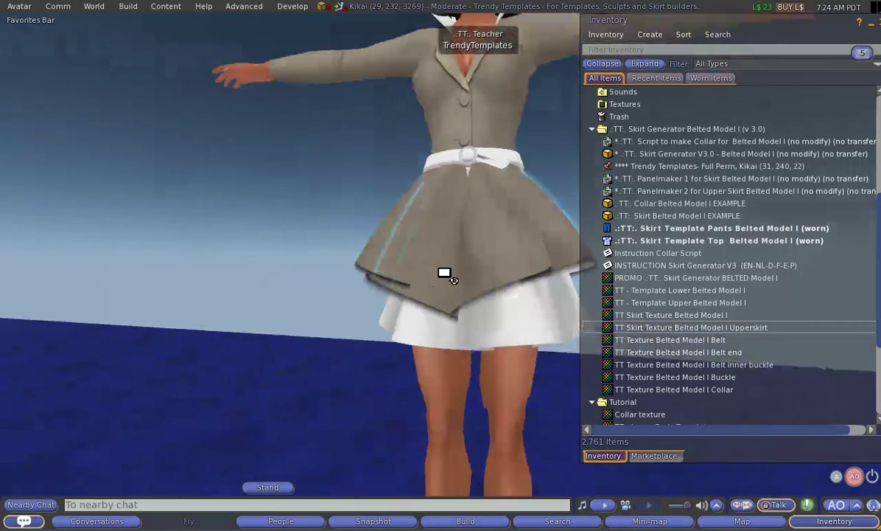
- Select the white lower skirt panels as whole linked parts all around, and apply lower skirt.jpg to them as a local texture
{"action": "key", "text": "ctrl+b"}
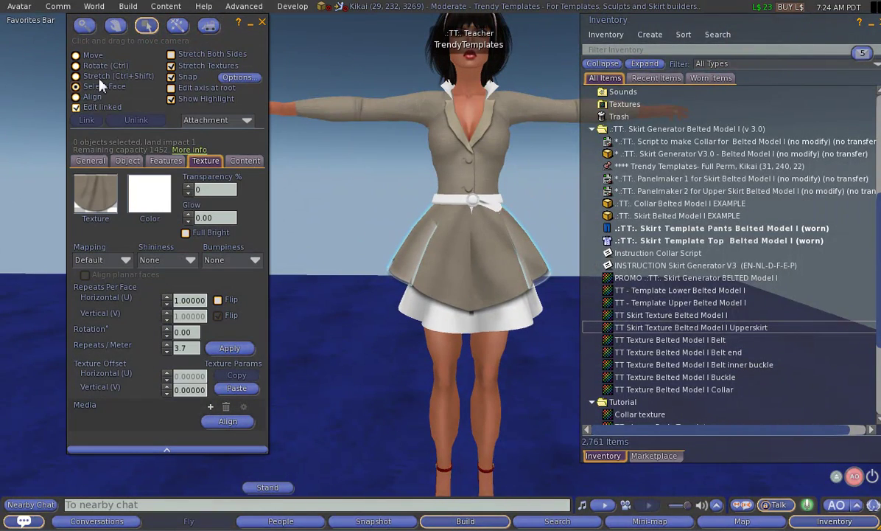
{"action": "left_click", "coordinate": [89, 55]}
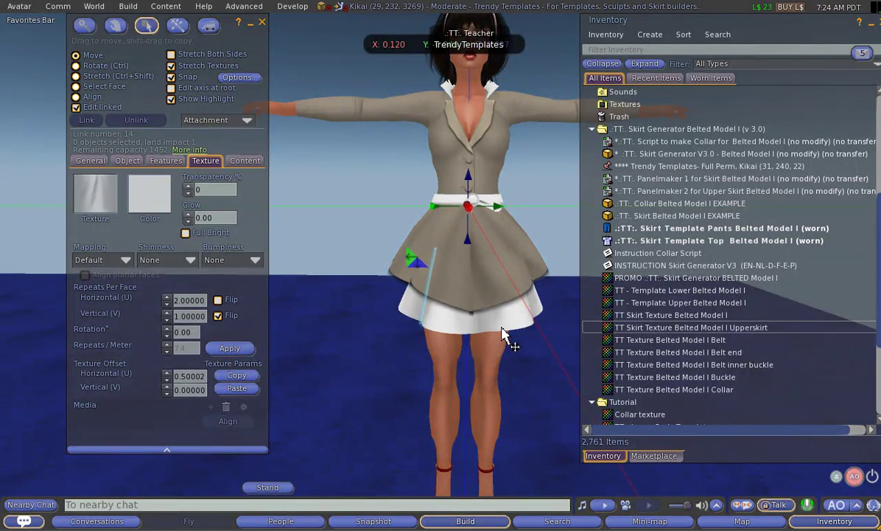
{"action": "left_click_drag", "start_coordinate": [521, 311], "coordinate": [444, 272]}
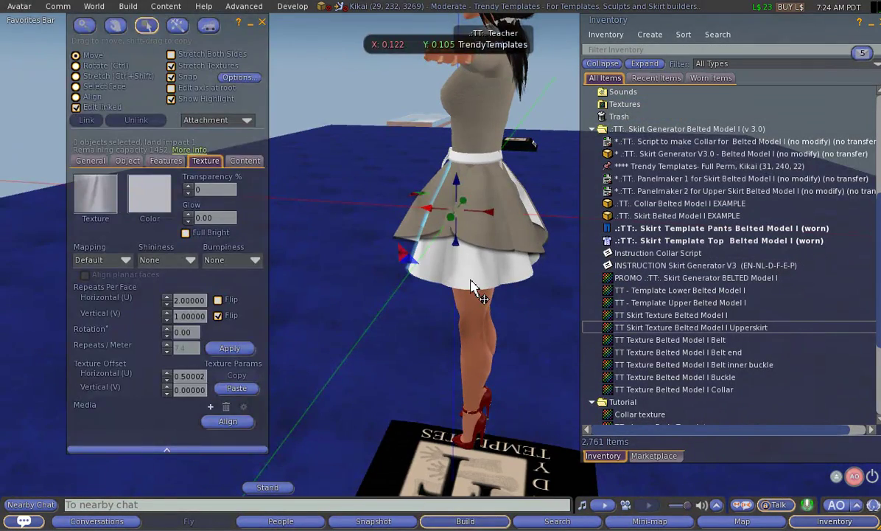
{"action": "left_click_drag", "start_coordinate": [521, 277], "coordinate": [448, 276]}
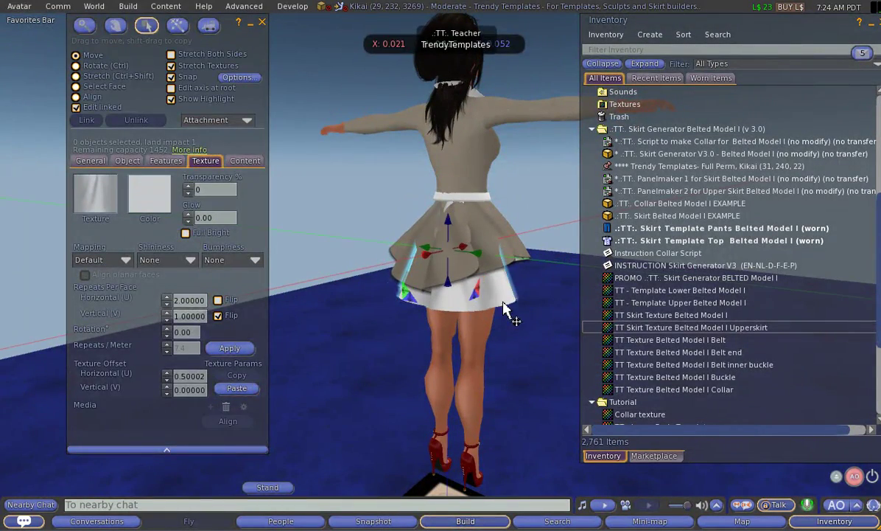
{"action": "left_click_drag", "start_coordinate": [508, 317], "coordinate": [448, 281]}
{"action": "left_click", "coordinate": [503, 327], "text": "shift"}
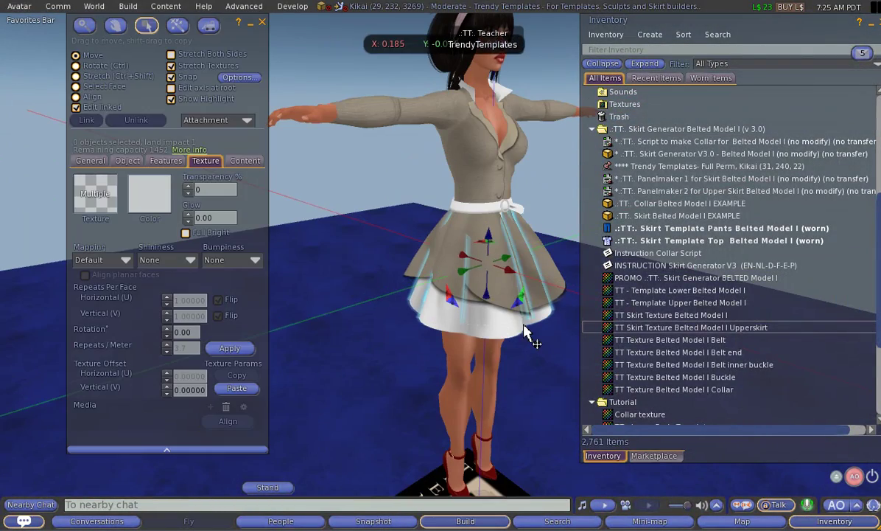
{"action": "left_click", "coordinate": [81, 208]}
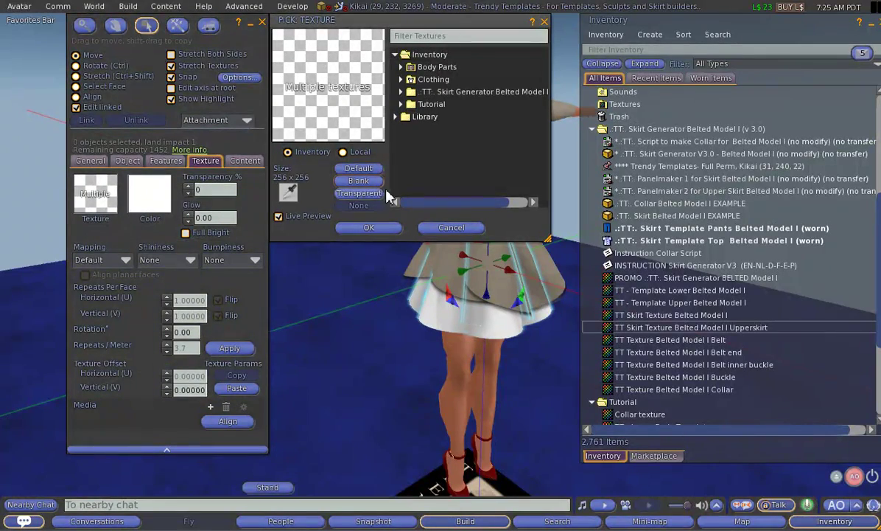
{"action": "left_click", "coordinate": [350, 155]}
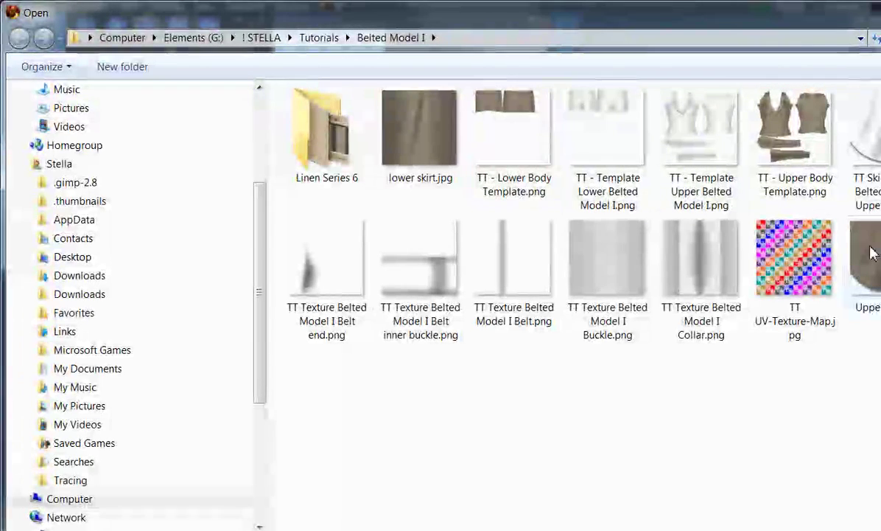
{"action": "left_click", "coordinate": [435, 140]}
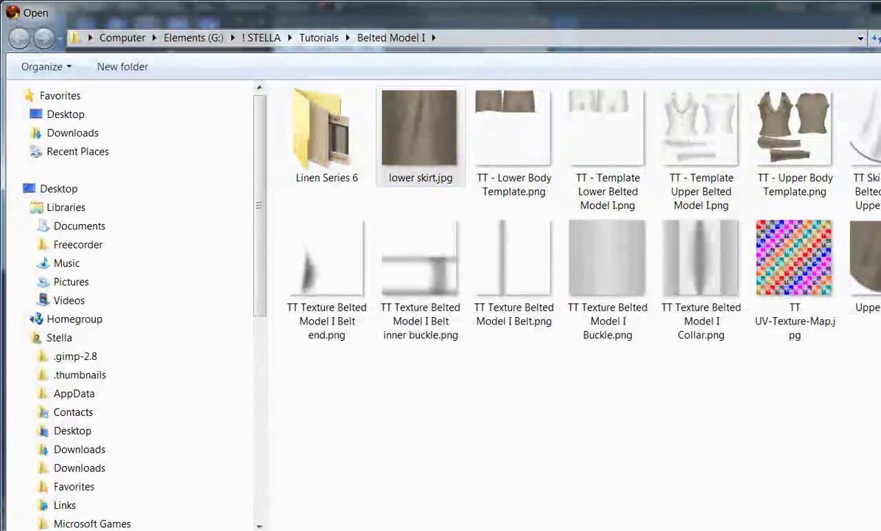
{"action": "key", "text": "Return"}
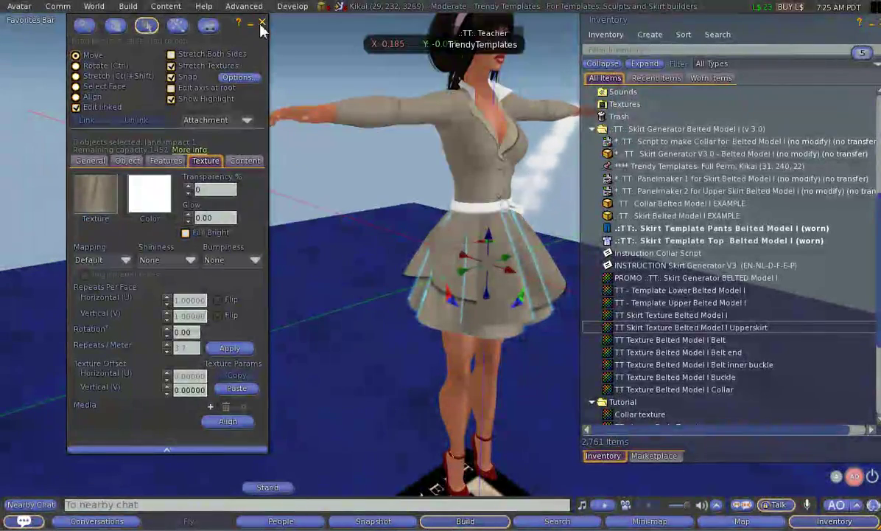
{"action": "left_click", "coordinate": [261, 23]}
- Edit the worn skirt's linked parts and apply the Transparent texture to the whole front upper skirt panel
{"action": "left_click_drag", "start_coordinate": [505, 283], "coordinate": [455, 278]}
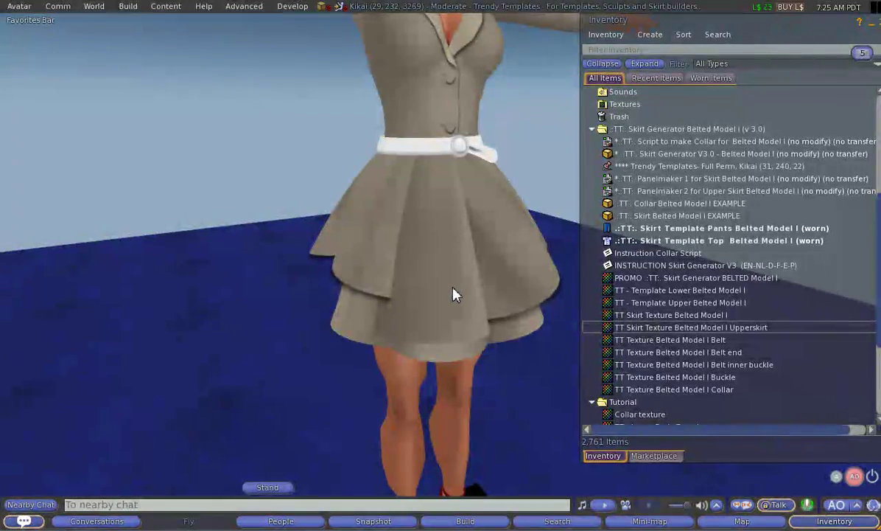
{"action": "right_click", "coordinate": [450, 296]}
{"action": "left_click", "coordinate": [484, 338]}
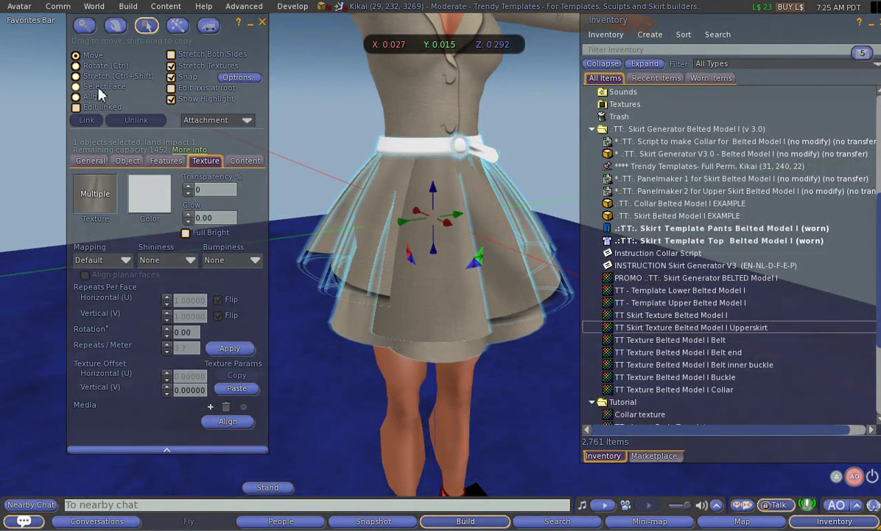
{"action": "left_click", "coordinate": [96, 107]}
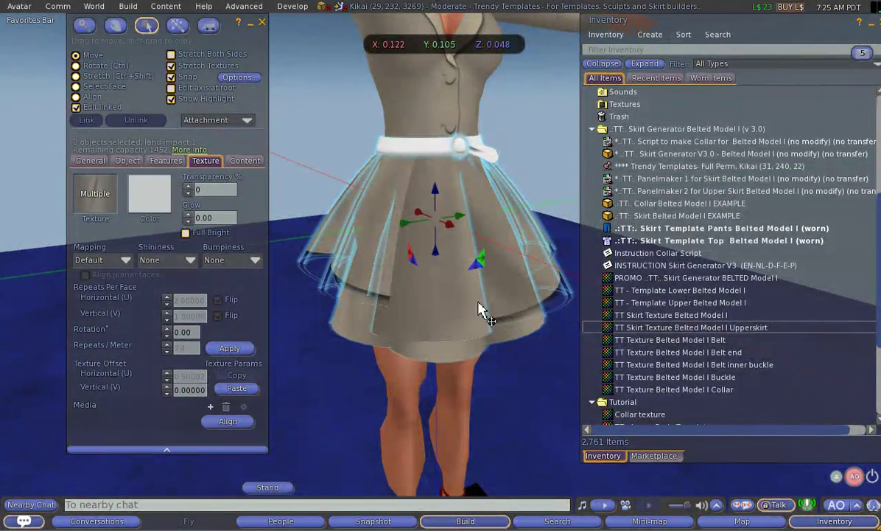
{"action": "left_click", "coordinate": [323, 281]}
{"action": "left_click", "coordinate": [87, 206]}
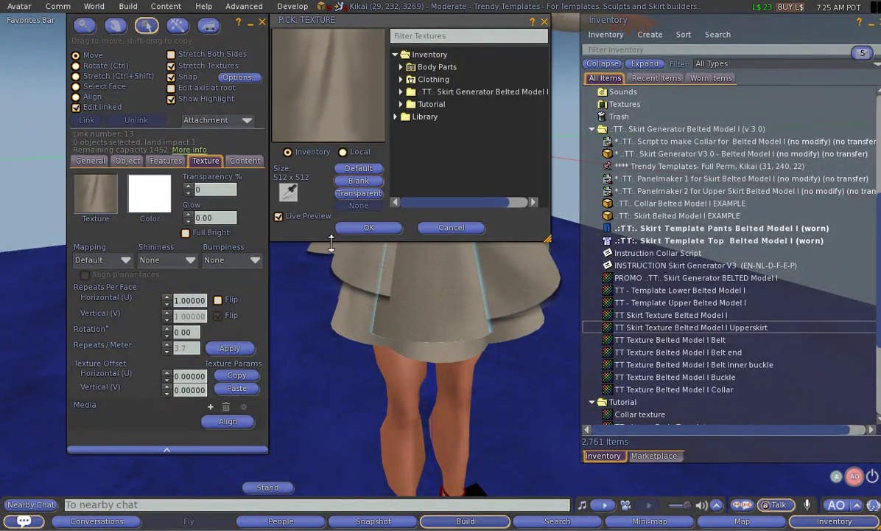
{"action": "left_click", "coordinate": [348, 194]}
{"action": "left_click", "coordinate": [396, 229]}
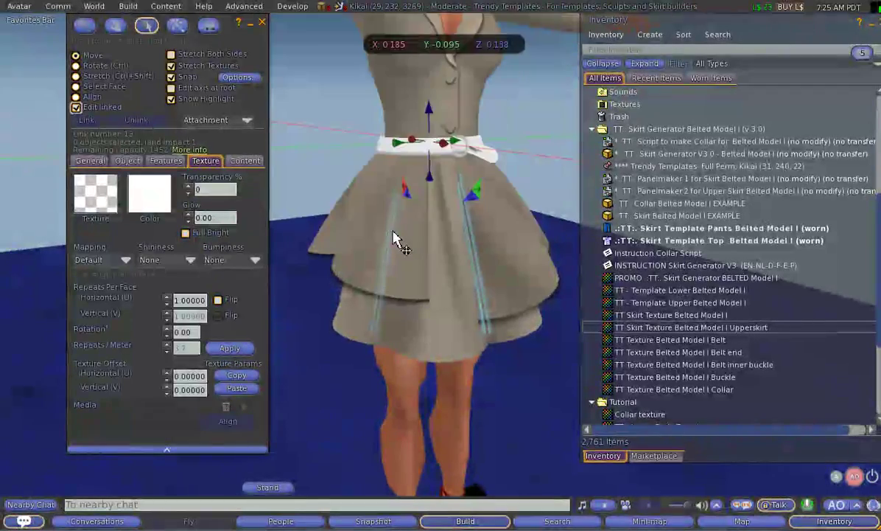
- Apply the local Upperskirt texture to only the outer face of the front upper skirt panel and check the finished skirt
{"action": "left_click", "coordinate": [103, 87]}
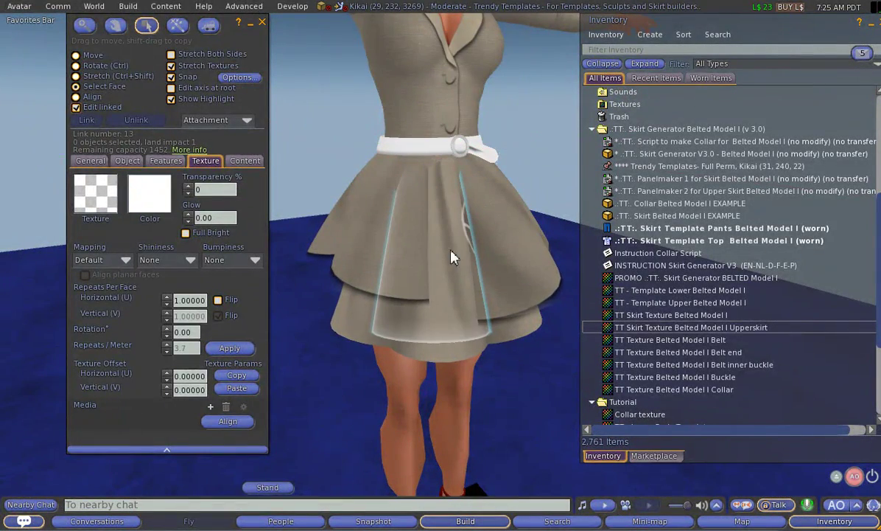
{"action": "left_click", "coordinate": [448, 303]}
{"action": "left_click", "coordinate": [96, 194]}
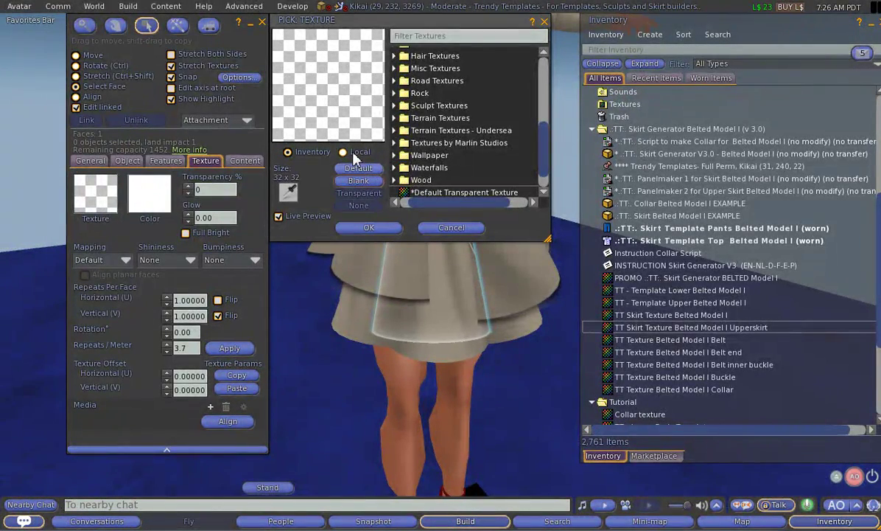
{"action": "left_click", "coordinate": [342, 151]}
{"action": "left_click", "coordinate": [415, 84]}
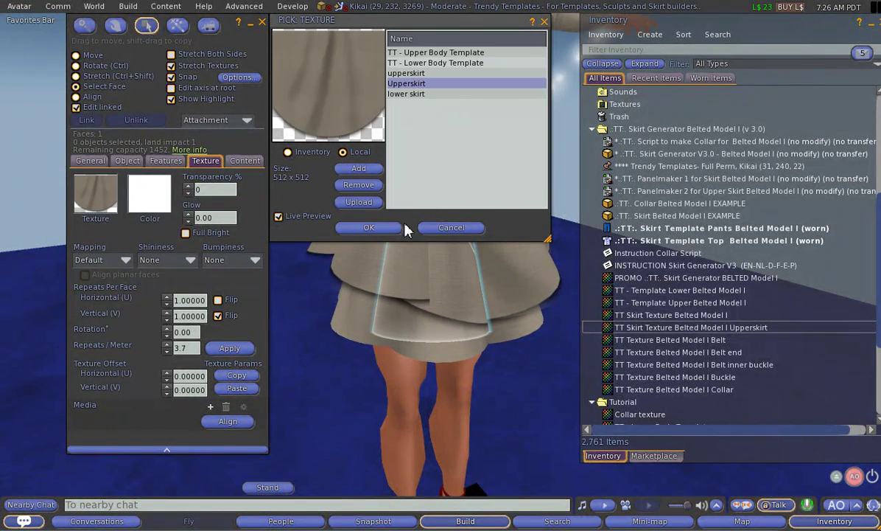
{"action": "left_click", "coordinate": [368, 227]}
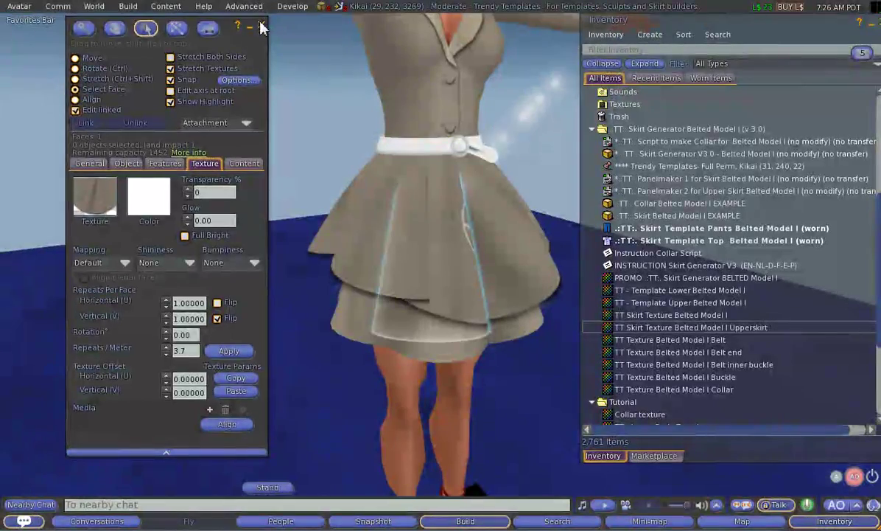
{"action": "left_click", "coordinate": [262, 22]}
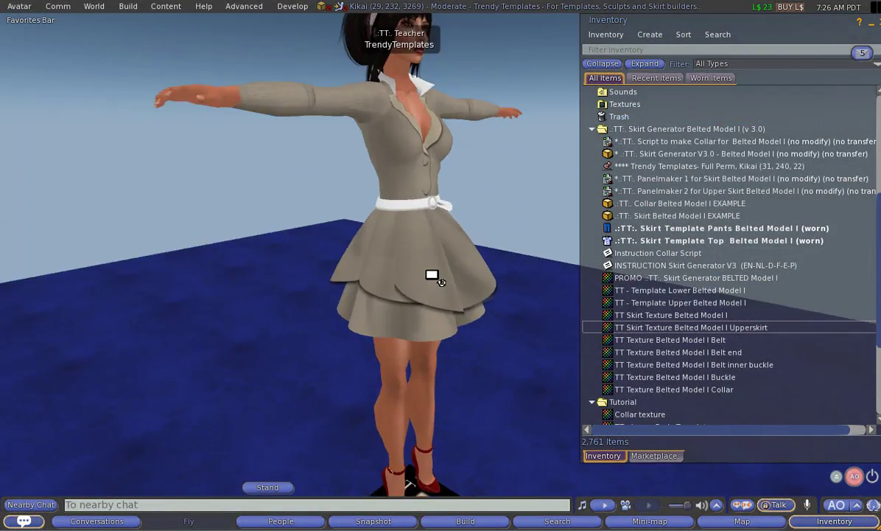
{"action": "left_click_drag", "start_coordinate": [443, 272], "coordinate": [437, 186]}
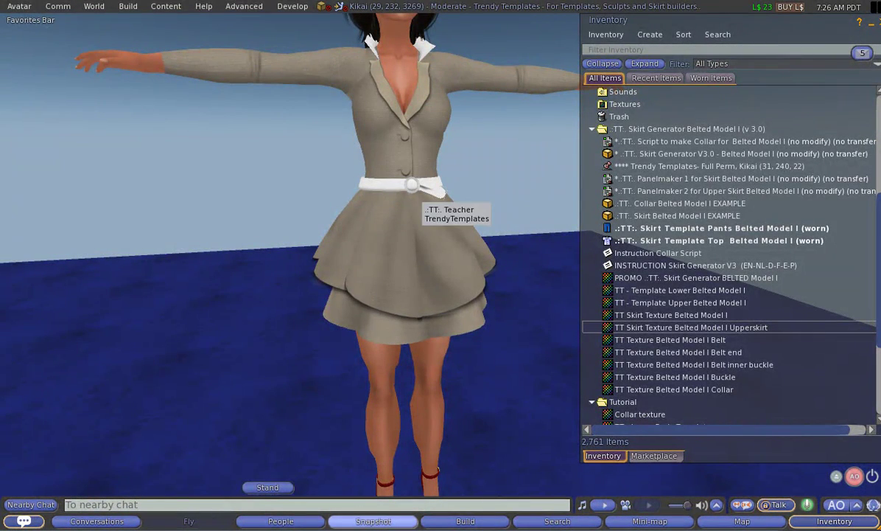
- Switch to Photoshop, rename Layer 1 as Base and move all the skirt layers into a new collapsed group
{"action": "left_click", "coordinate": [195, 529]}
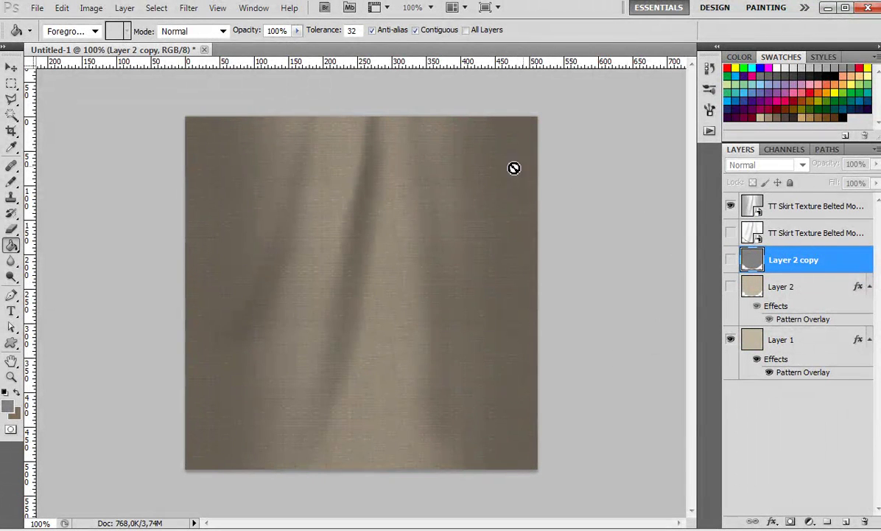
{"action": "left_click", "coordinate": [793, 213]}
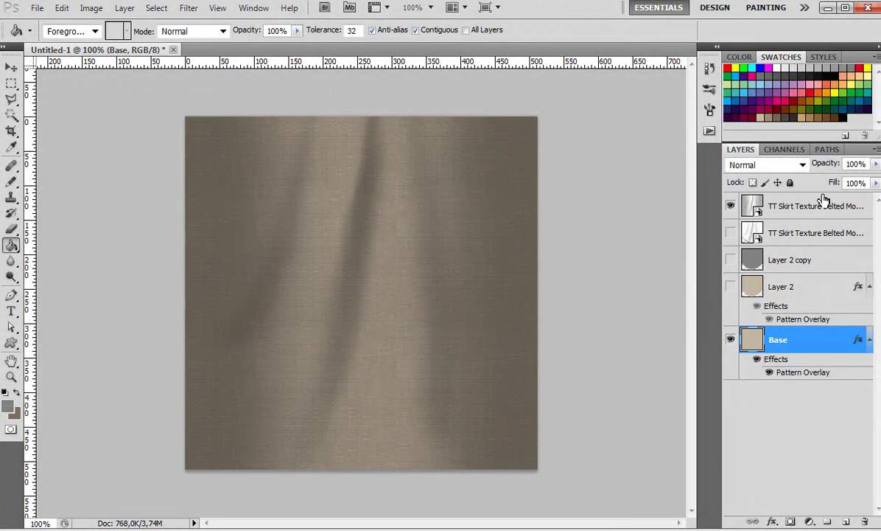
{"action": "left_click", "coordinate": [823, 205]}
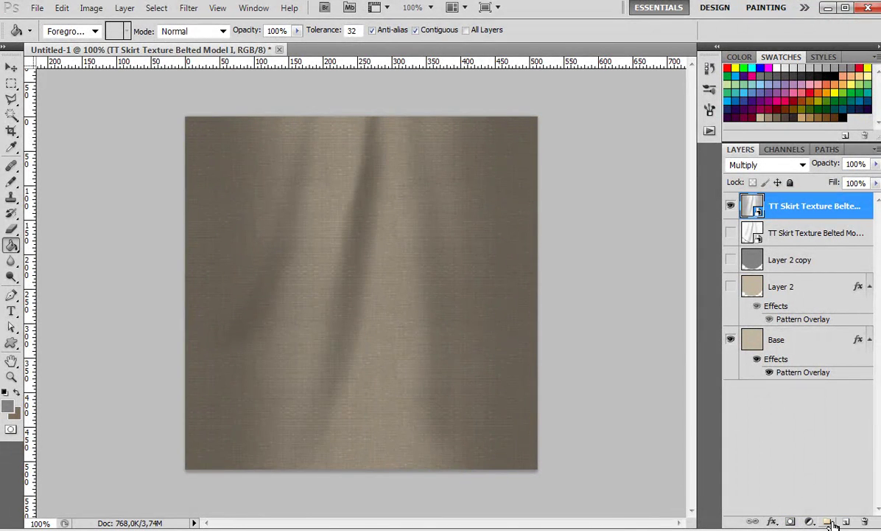
{"action": "left_click", "coordinate": [828, 521]}
{"action": "left_click", "coordinate": [791, 221]}
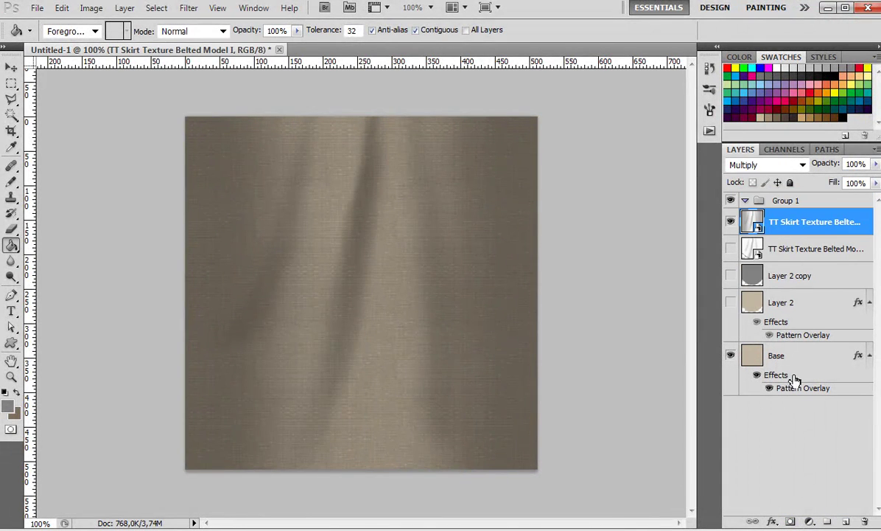
{"action": "left_click", "coordinate": [802, 355], "text": "shift"}
{"action": "left_click_drag", "start_coordinate": [773, 234], "coordinate": [782, 212]}
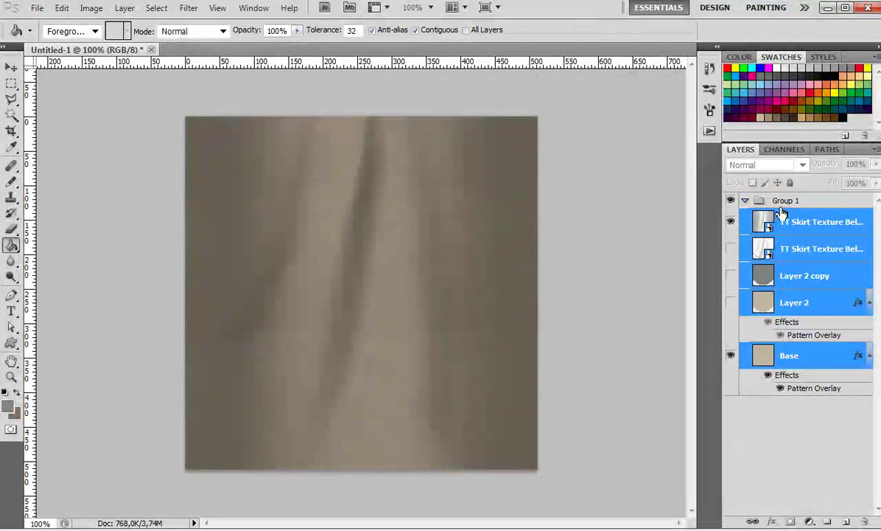
{"action": "left_click", "coordinate": [745, 201]}
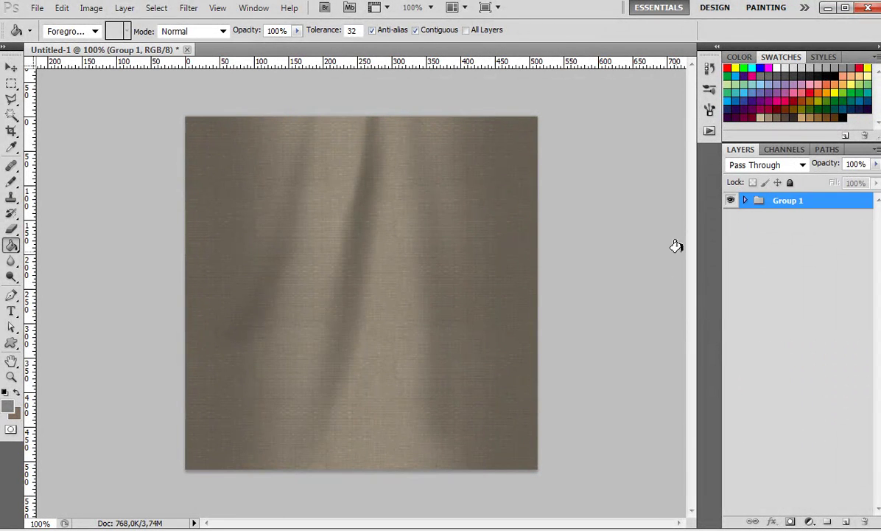
- Hide the skirt layer group and fill a new layer above it with gray
{"action": "left_click", "coordinate": [730, 202]}
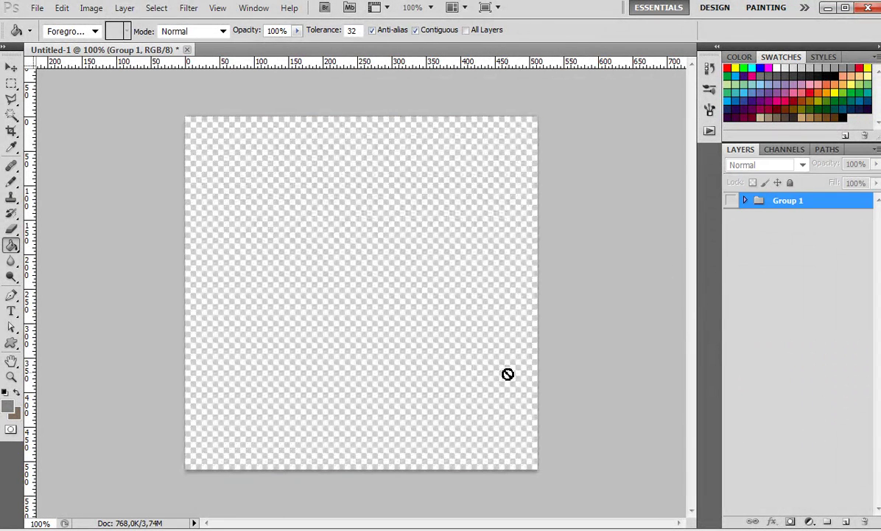
{"action": "left_click", "coordinate": [849, 521]}
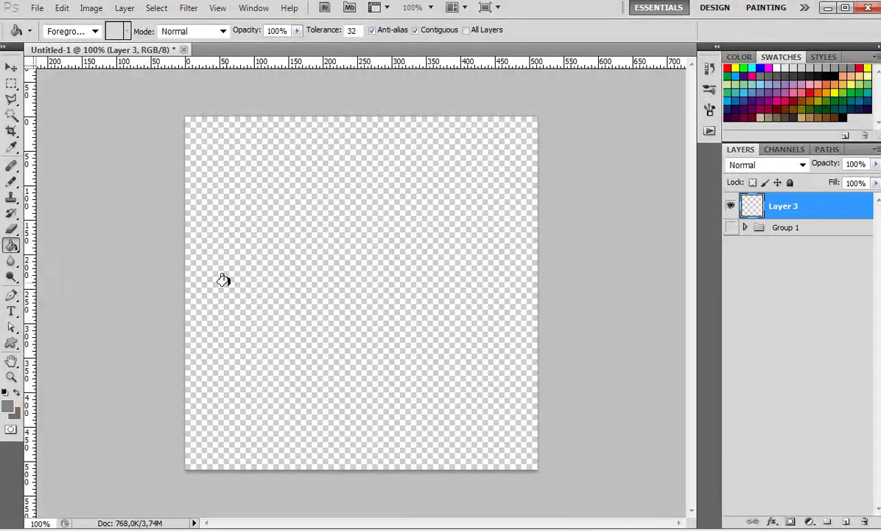
{"action": "left_click", "coordinate": [267, 368]}
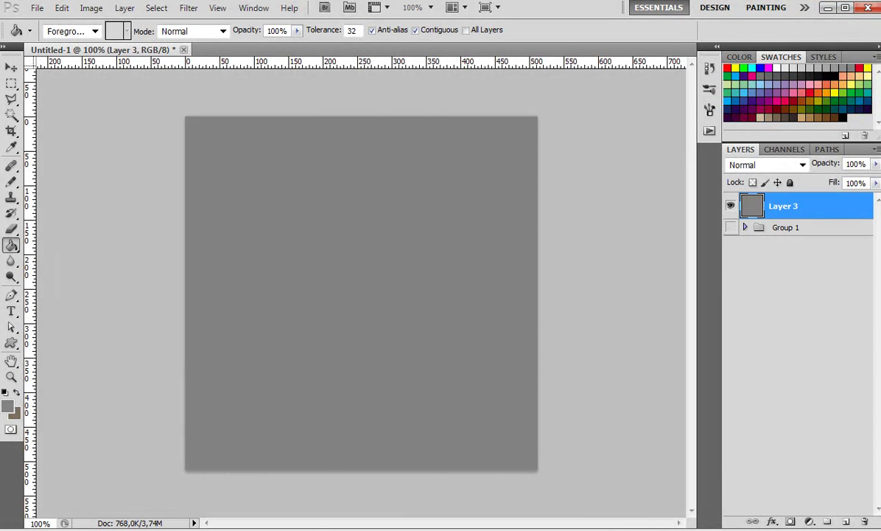
- Place the TT Texture Belted Model I Collar.png image from the Belted Model I folder above the gray layer at its default size
{"action": "left_click", "coordinate": [288, 529]}
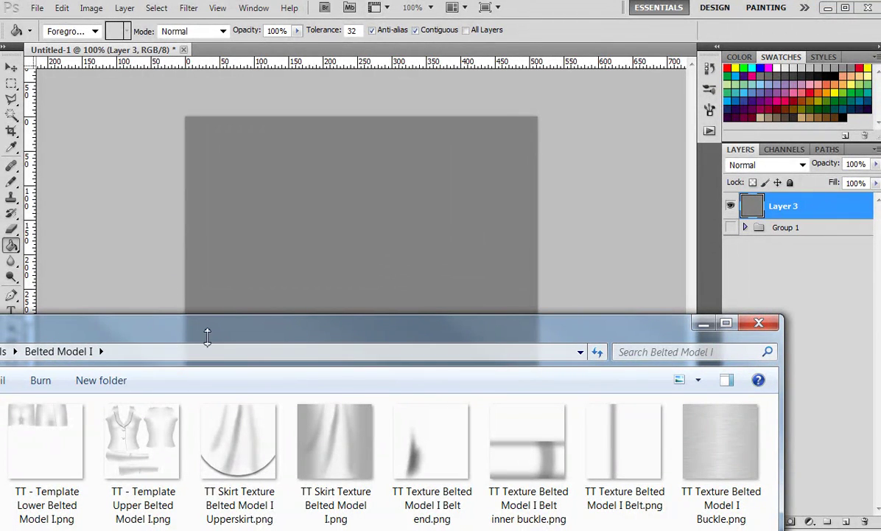
{"action": "left_click_drag", "start_coordinate": [276, 330], "coordinate": [484, 262]}
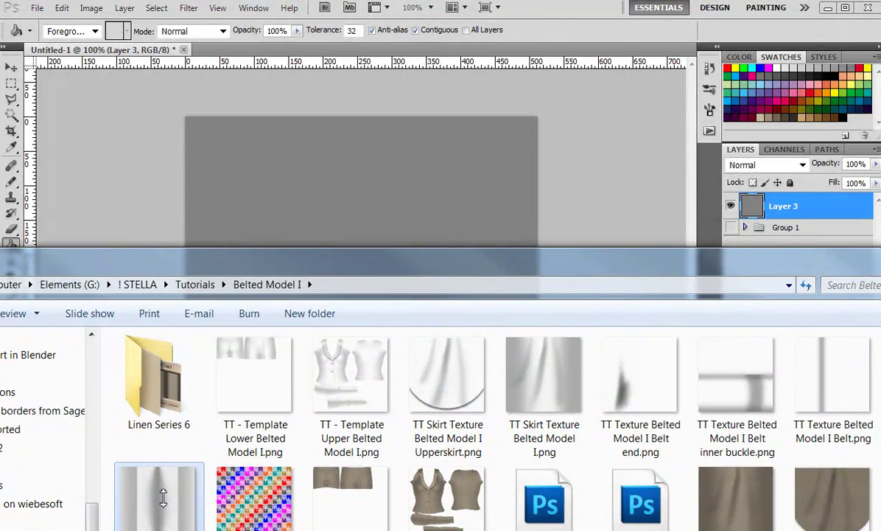
{"action": "left_click_drag", "start_coordinate": [151, 496], "coordinate": [278, 240]}
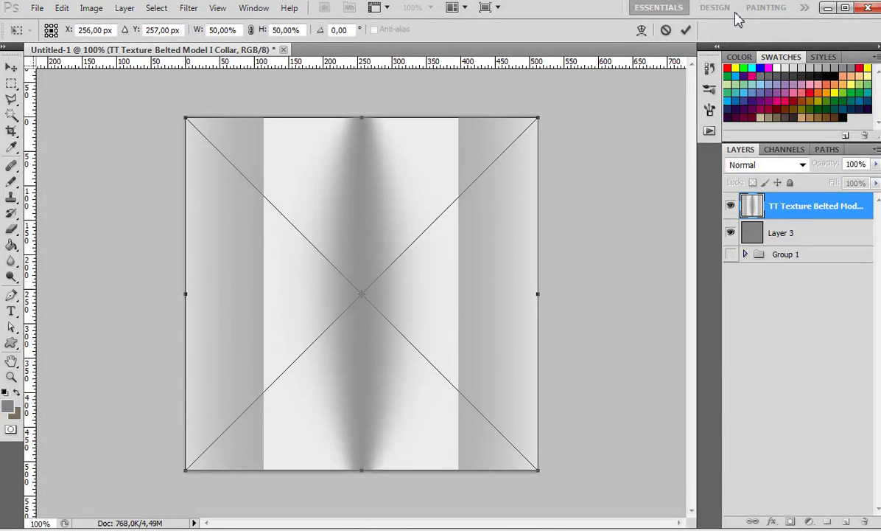
{"action": "left_click", "coordinate": [686, 30]}
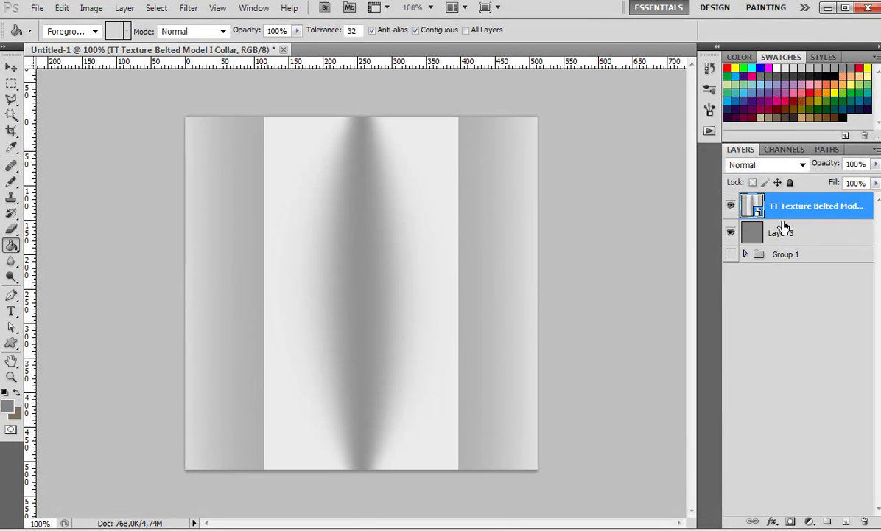
- Add a Pattern Overlay to Layer 3 using the beige linen pattern at a greatly reduced scale
{"action": "double_click", "coordinate": [808, 233]}
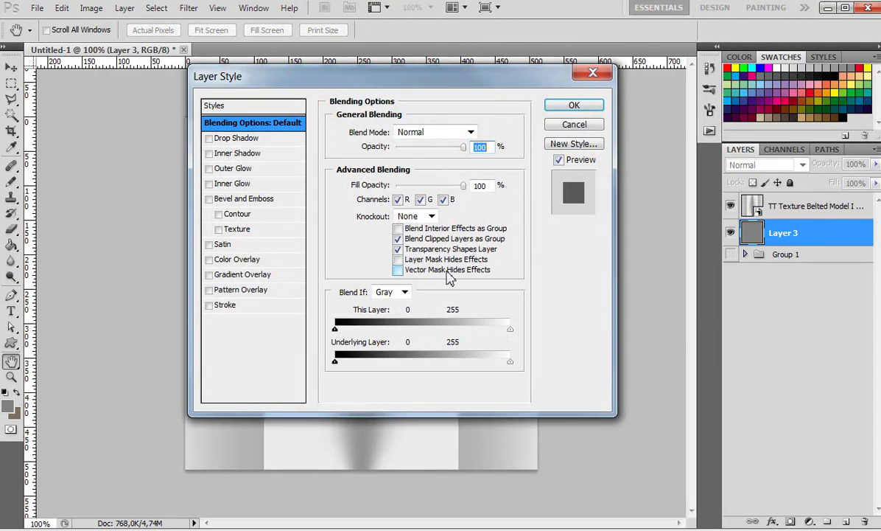
{"action": "left_click", "coordinate": [261, 291]}
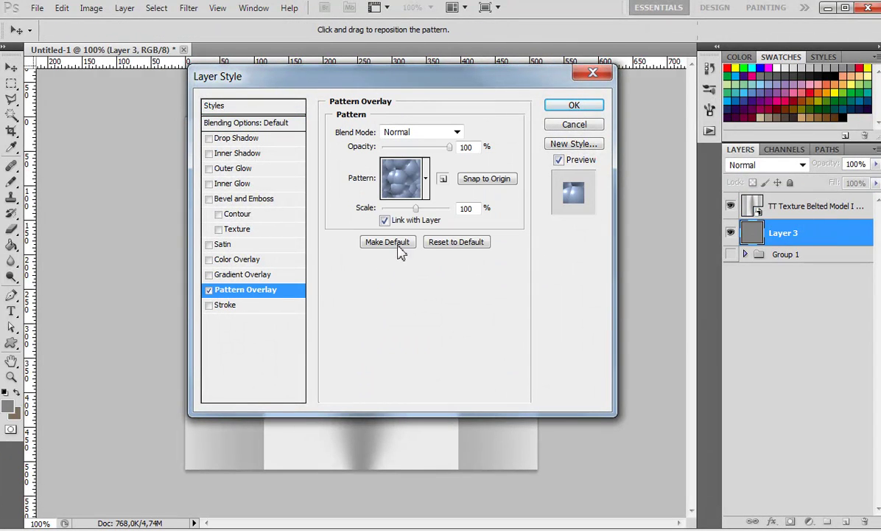
{"action": "left_click", "coordinate": [431, 191]}
{"action": "left_click", "coordinate": [419, 219]}
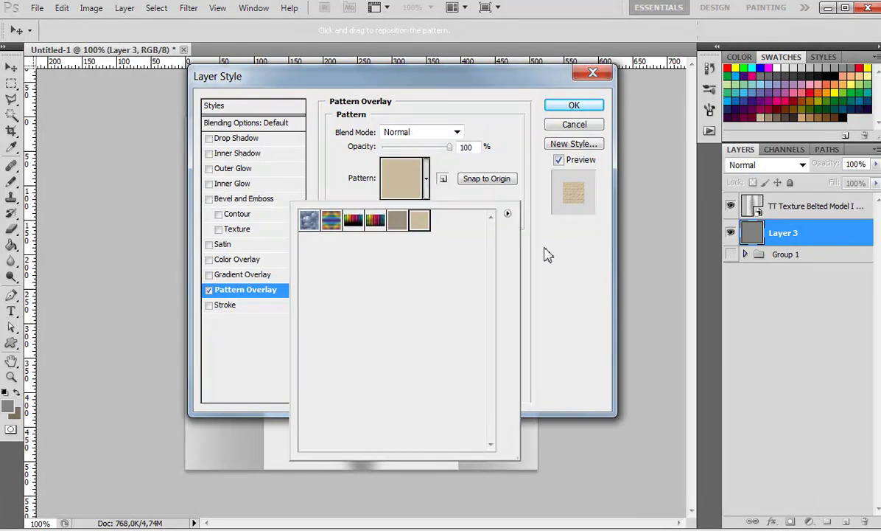
{"action": "left_click", "coordinate": [480, 229]}
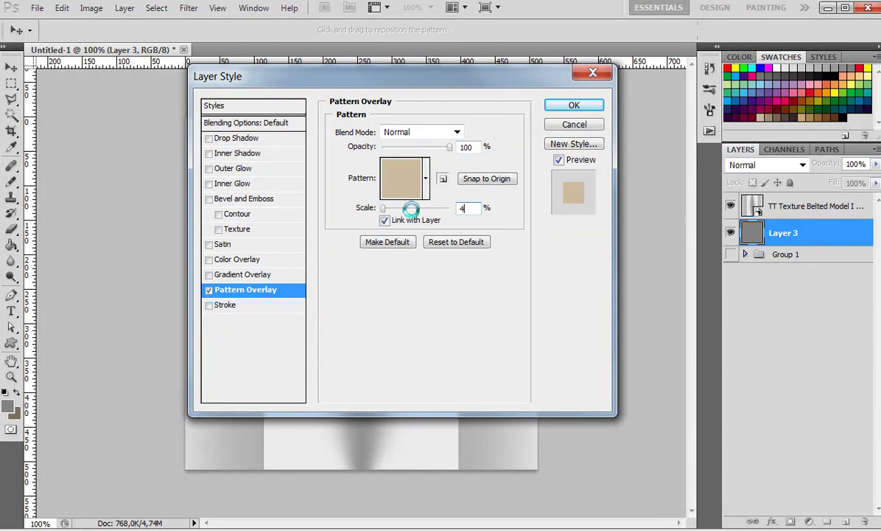
{"action": "left_click", "coordinate": [575, 106]}
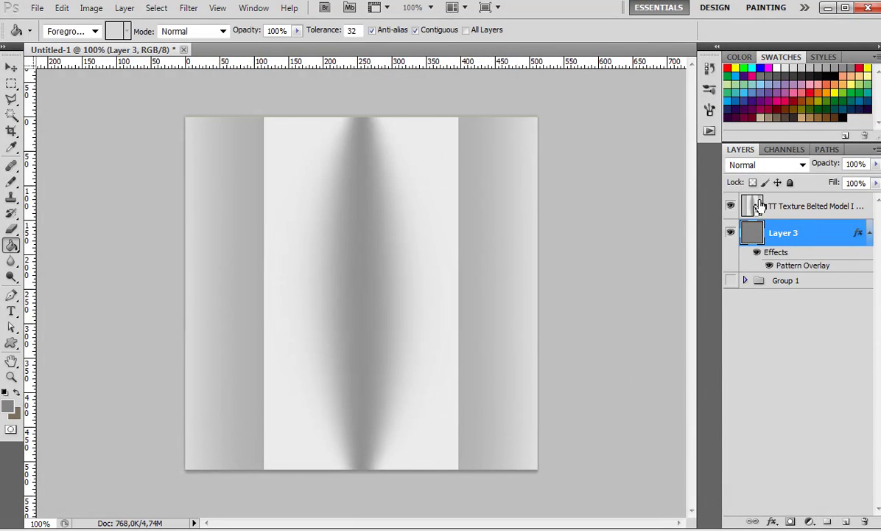
- Set the collar texture layer's blend mode to Multiply so its shading falls over the linen
{"action": "left_click", "coordinate": [789, 205]}
{"action": "left_click", "coordinate": [781, 165]}
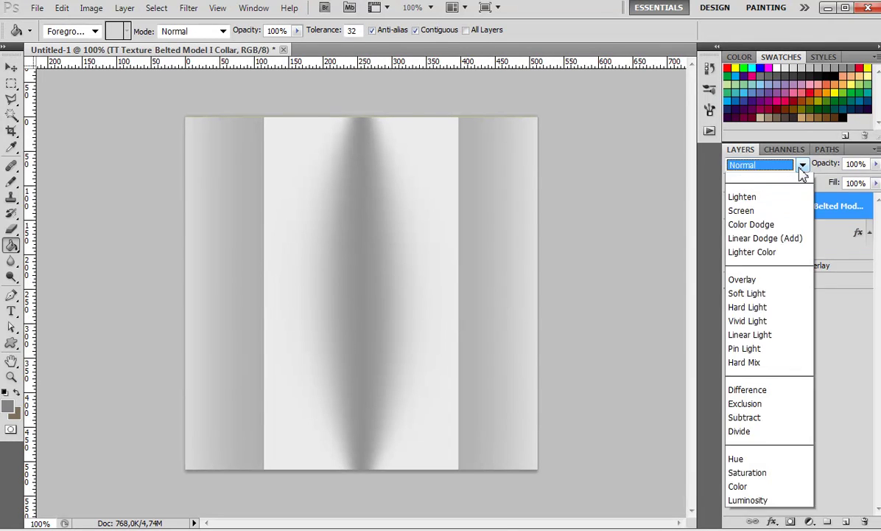
{"action": "left_click", "coordinate": [734, 232]}
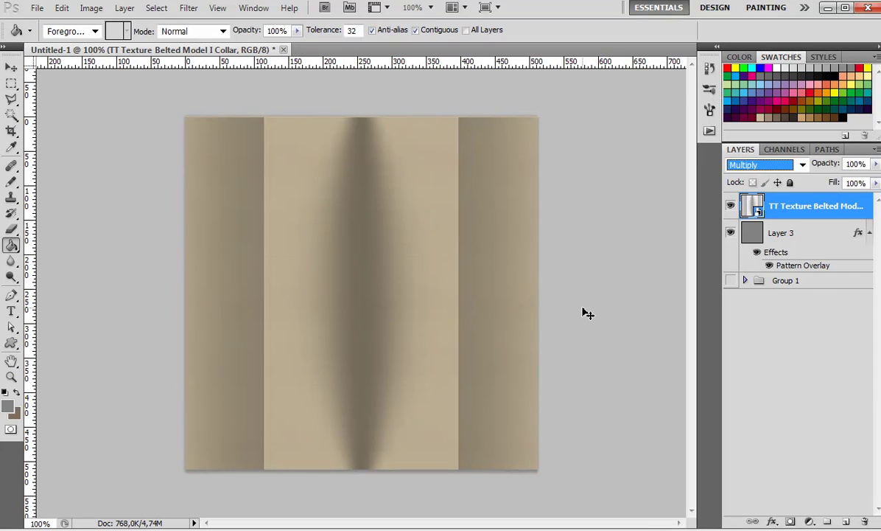
- Save a JPEG copy of the texture in the Belted Model I folder under the name collar
{"action": "key", "text": "ctrl+shift+s"}
{"action": "left_click", "coordinate": [485, 381]}
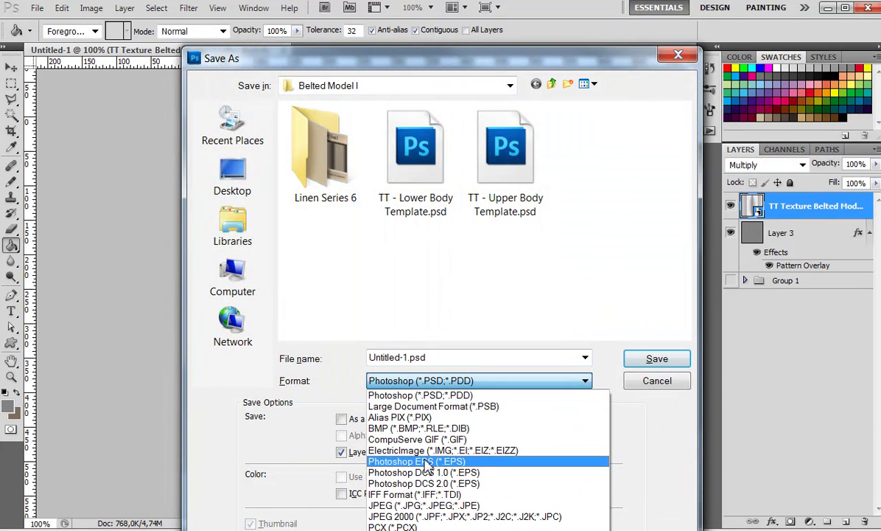
{"action": "left_click", "coordinate": [417, 506]}
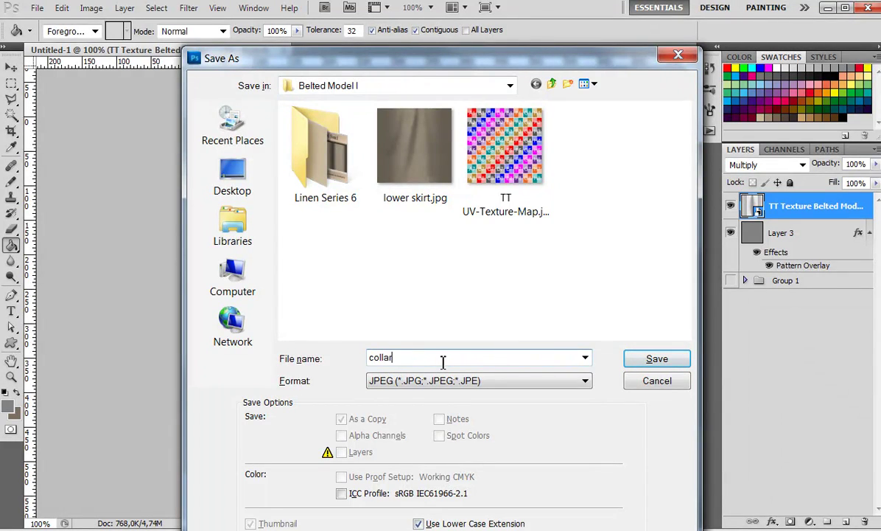
{"action": "left_click", "coordinate": [443, 358]}
{"action": "type", "text": "collar"}
{"action": "key", "text": "Return"}
{"action": "key", "text": "Return"}
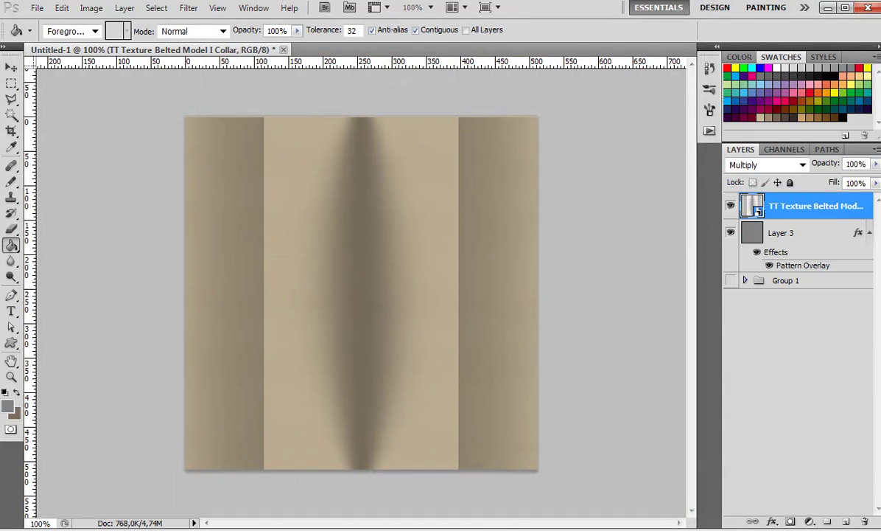
- Switch to Second Life, edit the worn collar and open the picker for its texture
{"action": "key", "text": "alt+Tab"}
{"action": "left_click", "coordinate": [398, 78], "text": "alt"}
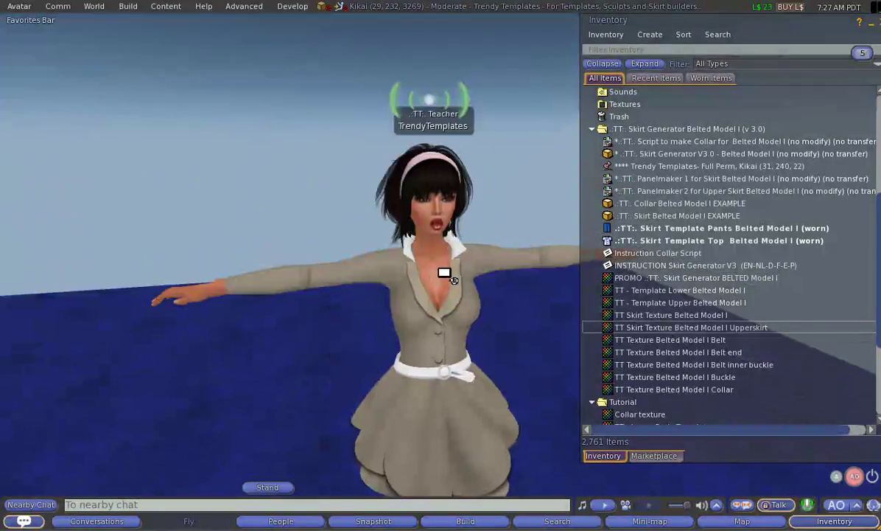
{"action": "scroll", "coordinate": [445, 273], "scroll_direction": "up", "scroll_amount": 3}
{"action": "right_click", "coordinate": [474, 223]}
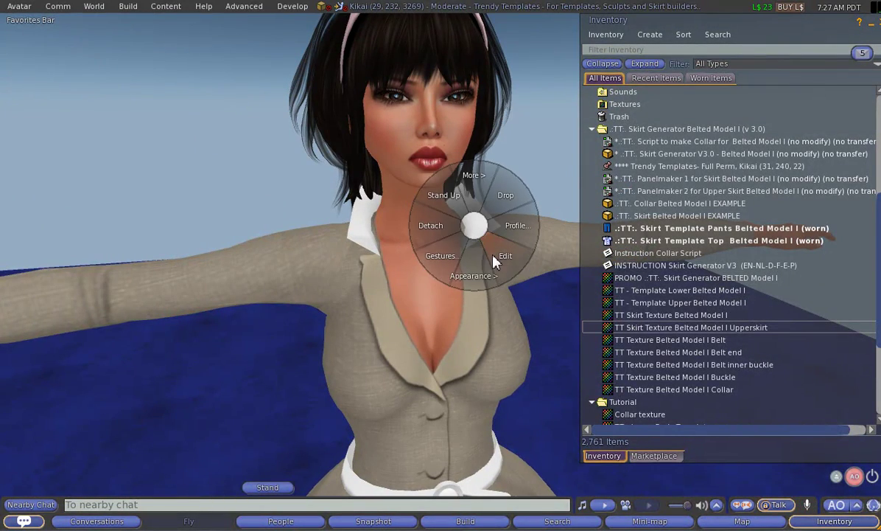
{"action": "left_click", "coordinate": [501, 256]}
{"action": "left_click", "coordinate": [96, 196]}
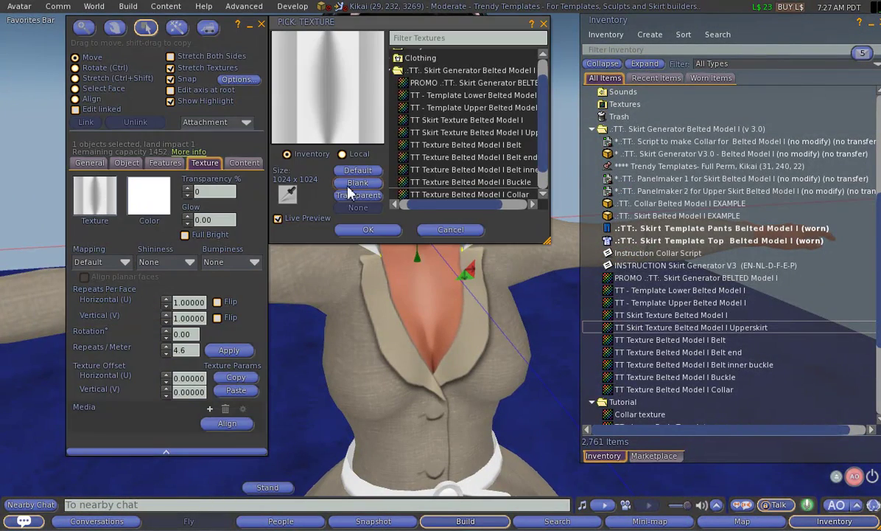
- Add collar.jpg as a local texture and apply it to the collar
{"action": "left_click", "coordinate": [343, 154]}
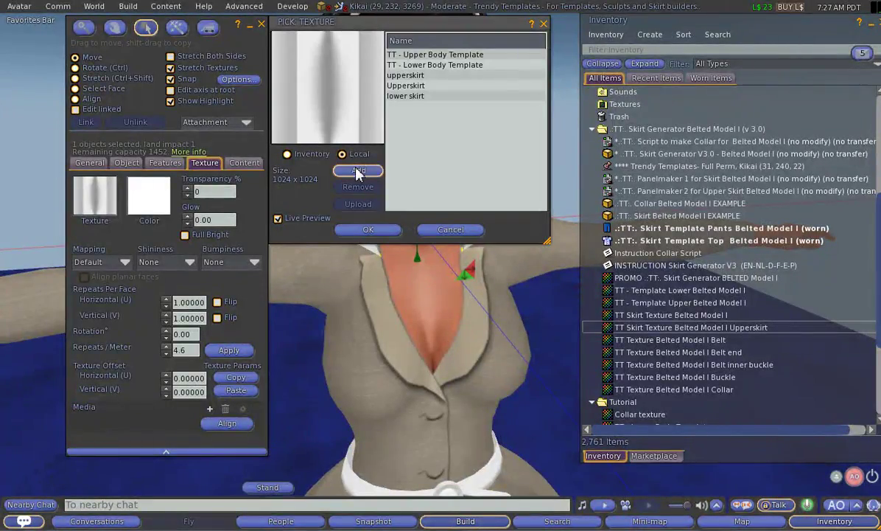
{"action": "left_click", "coordinate": [357, 171]}
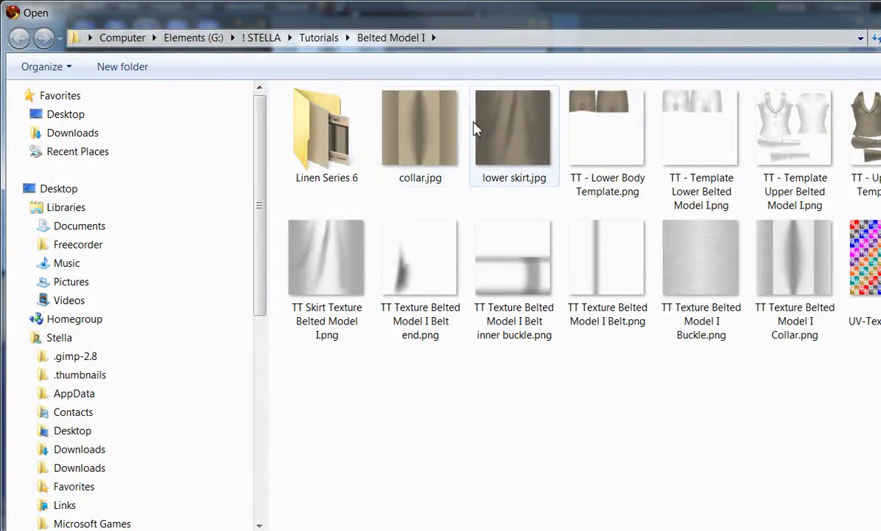
{"action": "left_click", "coordinate": [461, 177]}
{"action": "left_click", "coordinate": [877, 501]}
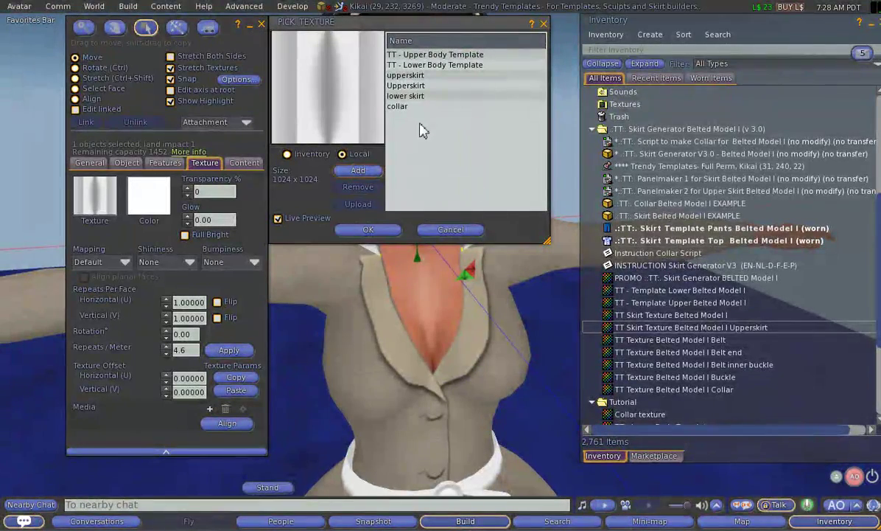
{"action": "left_click", "coordinate": [402, 106]}
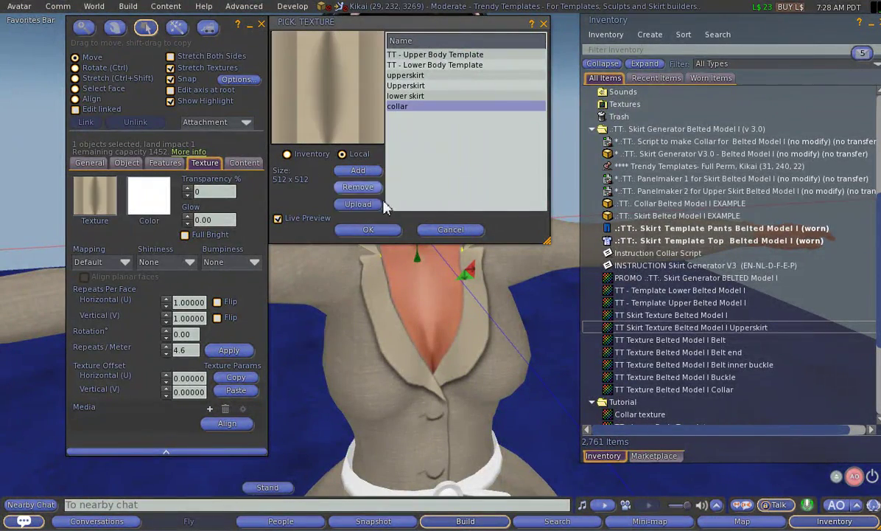
{"action": "left_click", "coordinate": [372, 230]}
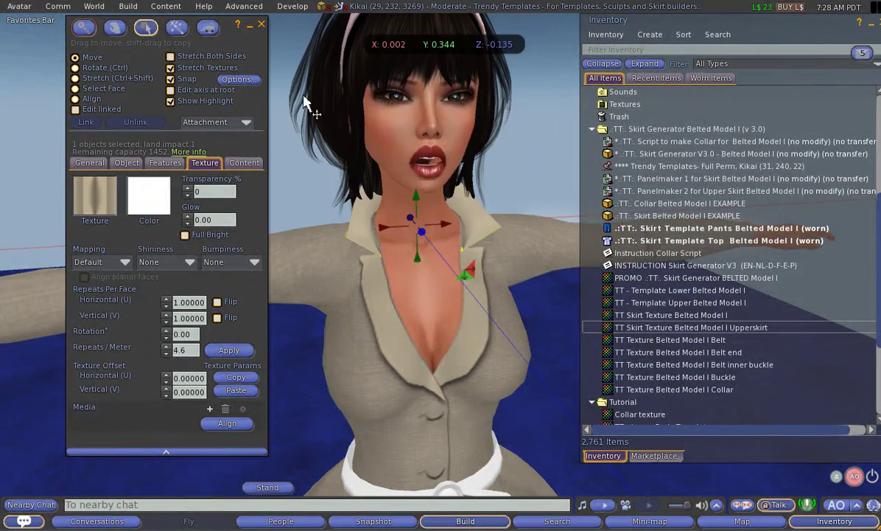
- Scale the worn collar down slightly to fit the neckline and inspect the outfit's collar and belt
{"action": "left_click", "coordinate": [261, 25]}
{"action": "left_click_drag", "start_coordinate": [445, 272], "coordinate": [374, 275]}
{"action": "right_click", "coordinate": [475, 275]}
{"action": "left_click", "coordinate": [516, 319]}
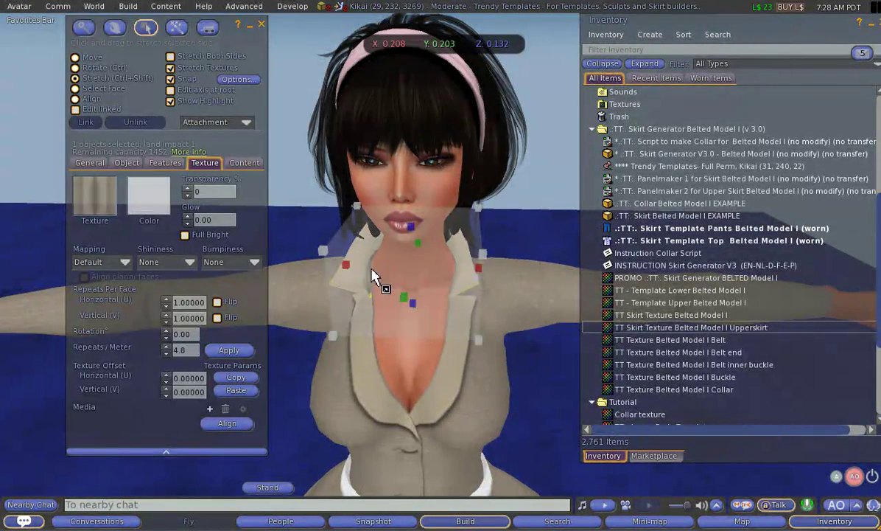
{"action": "key", "text": "ctrl"}
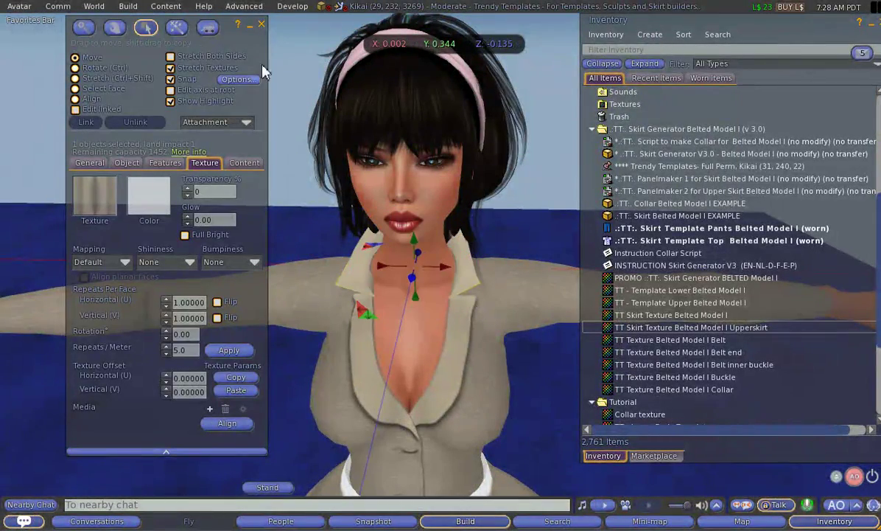
{"action": "left_click", "coordinate": [260, 25]}
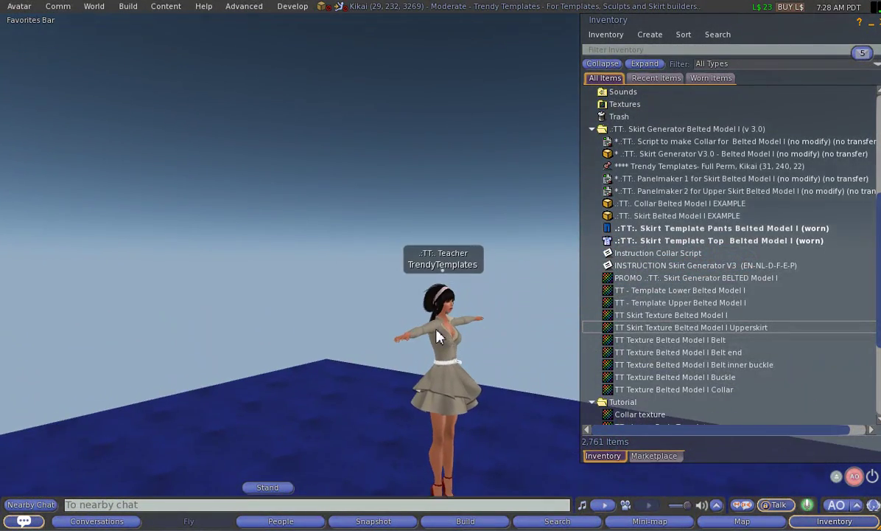
{"action": "scroll", "coordinate": [428, 279], "scroll_direction": "up", "scroll_amount": 5}
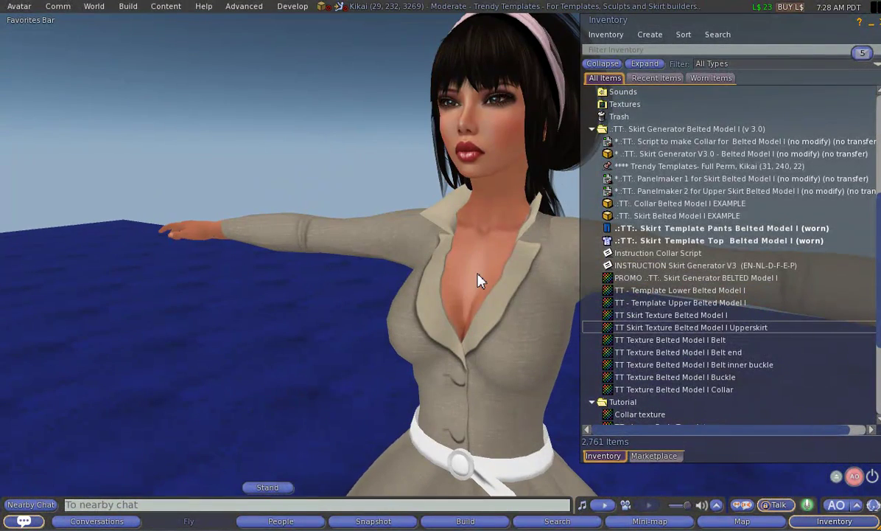
{"action": "scroll", "coordinate": [478, 279], "scroll_direction": "down", "scroll_amount": 4}
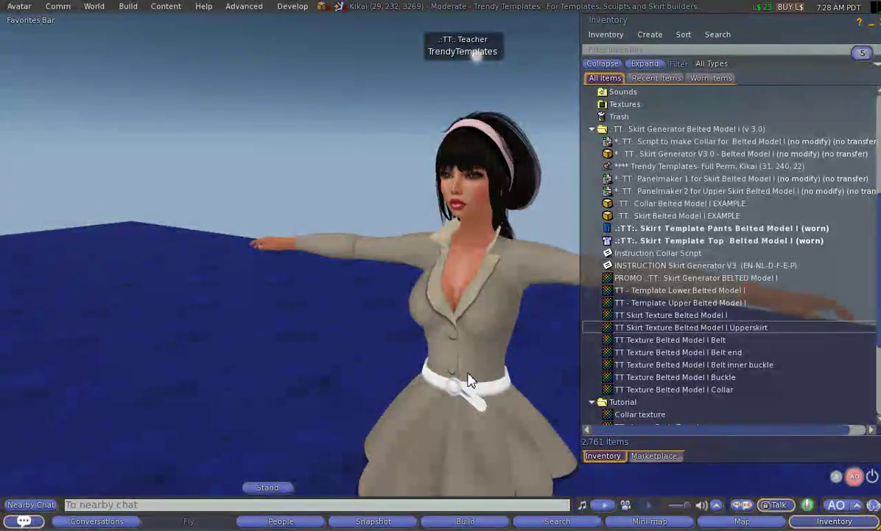
{"action": "left_click", "coordinate": [471, 380], "text": "alt"}
{"action": "scroll", "coordinate": [418, 330], "scroll_direction": "up", "scroll_amount": 4}
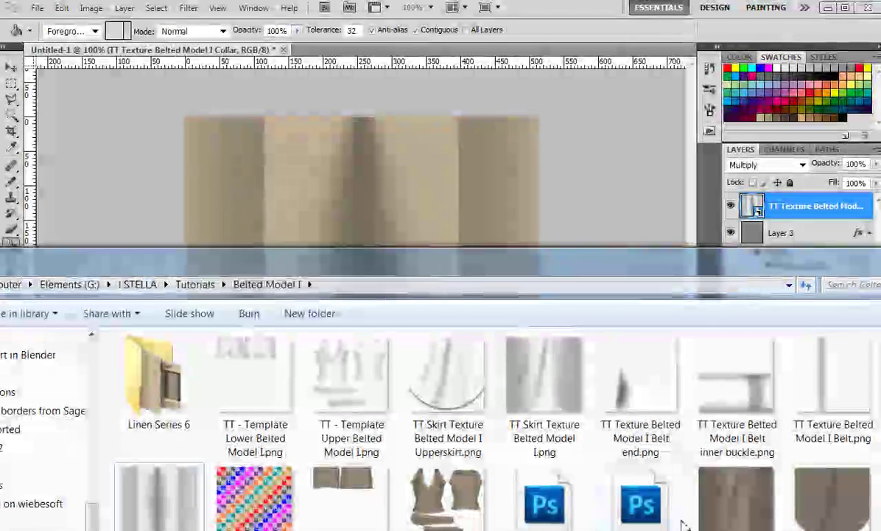
- In Photoshop, place the belt end, belt inner buckle and belt textures, leaving only the inner buckle texture visible over the linen
{"action": "left_click_drag", "start_coordinate": [641, 376], "coordinate": [479, 217]}
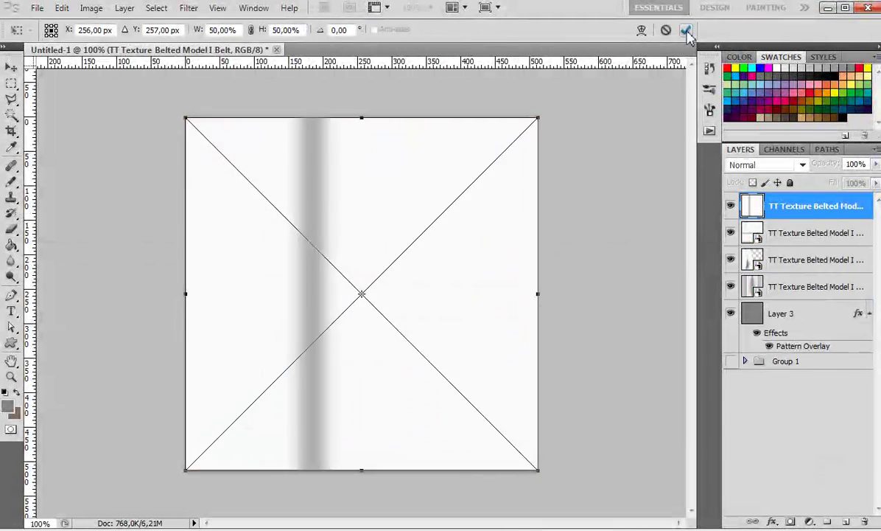
{"action": "key", "text": "Return"}
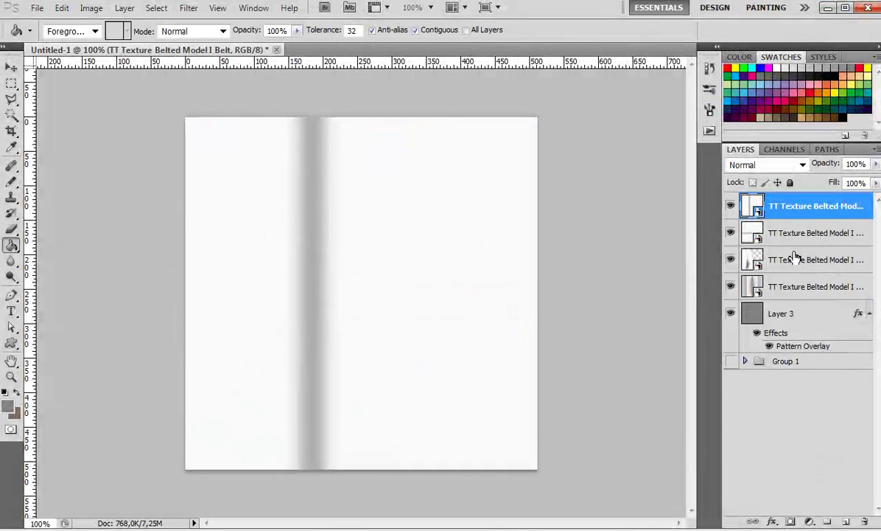
{"action": "left_click", "coordinate": [766, 164]}
{"action": "left_click", "coordinate": [744, 209]}
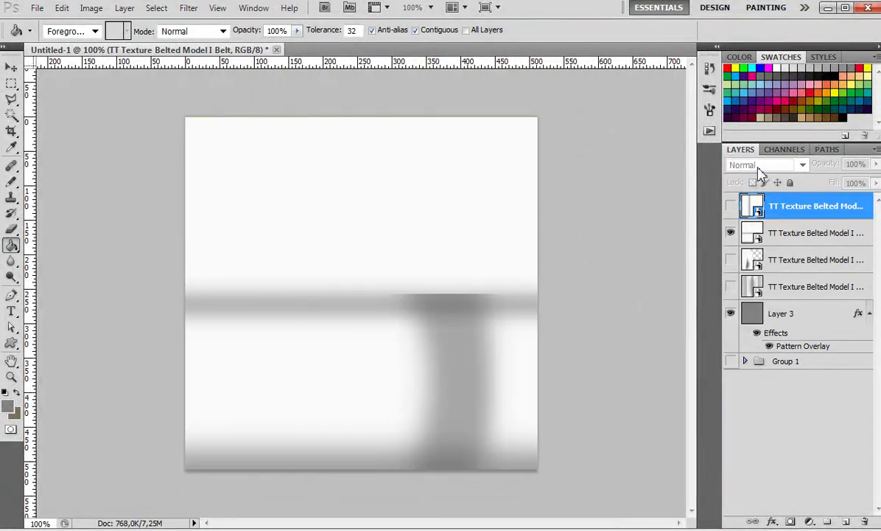
- Change the blend mode of the belt inner buckle layer, hide that layer and show the belt end layer
{"action": "left_click", "coordinate": [766, 232]}
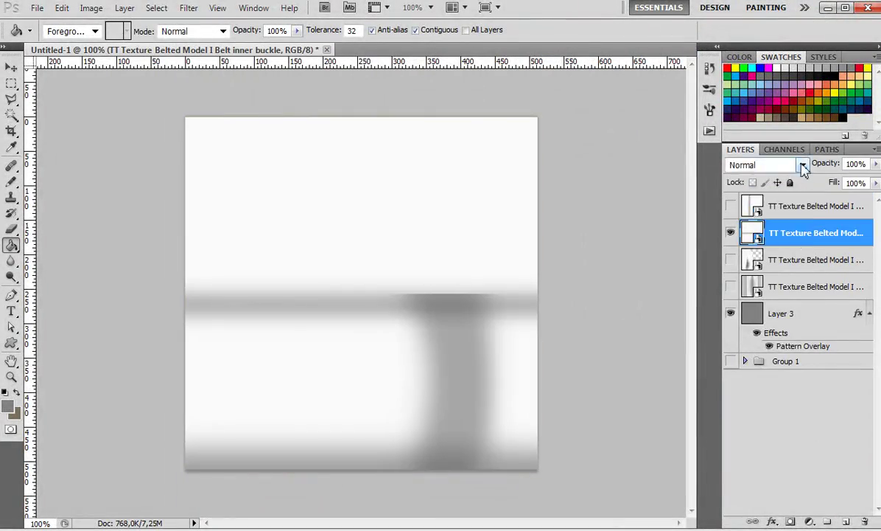
{"action": "left_click", "coordinate": [802, 165]}
{"action": "left_click", "coordinate": [745, 209]}
{"action": "key", "text": "ctrl+shift+s"}
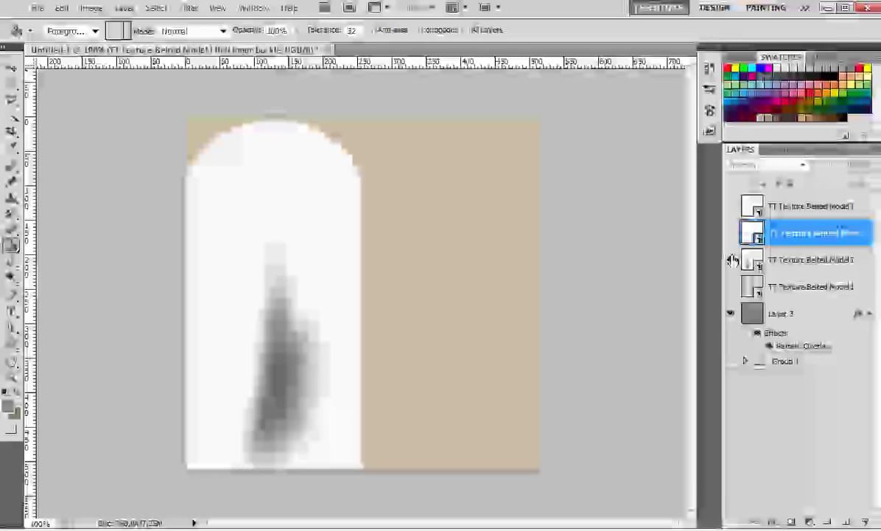
- Select the belt end shape from its layer's pixels and fill it with gray on a new layer above the collar texture
{"action": "right_click", "coordinate": [753, 258]}
{"action": "left_click", "coordinate": [766, 322]}
{"action": "left_click", "coordinate": [789, 291]}
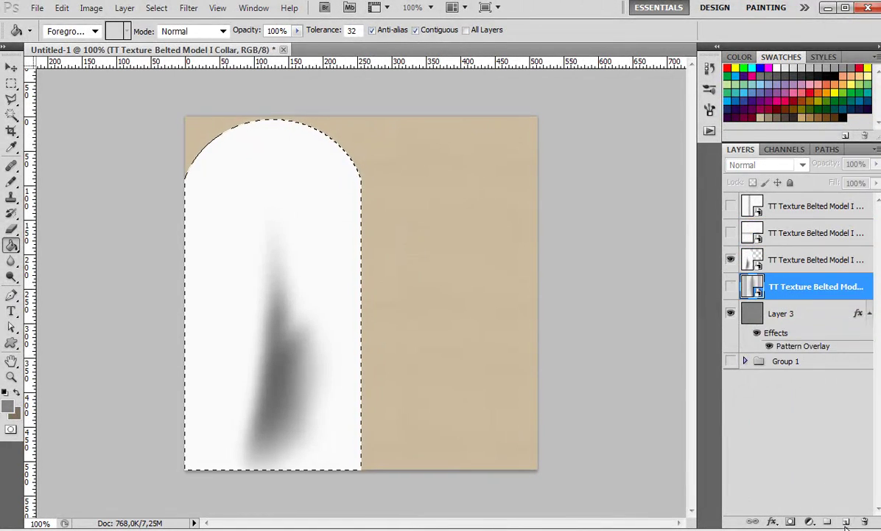
{"action": "key", "text": "ctrl+j"}
- Hide the linen Layer 3, copy its pattern overlay style to the belt end fill layer, and set the belt end texture to Multiply
{"action": "left_click", "coordinate": [730, 341]}
{"action": "right_click", "coordinate": [781, 341]}
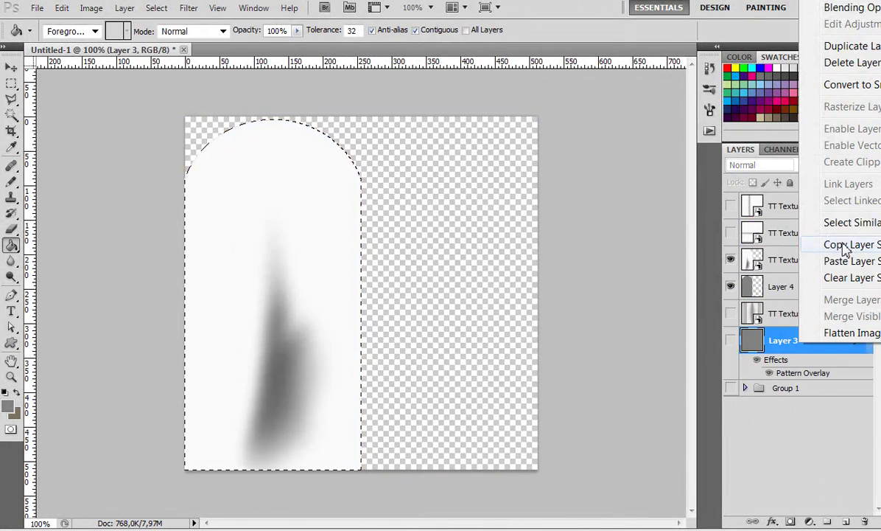
{"action": "left_click", "coordinate": [792, 246]}
{"action": "right_click", "coordinate": [787, 287]}
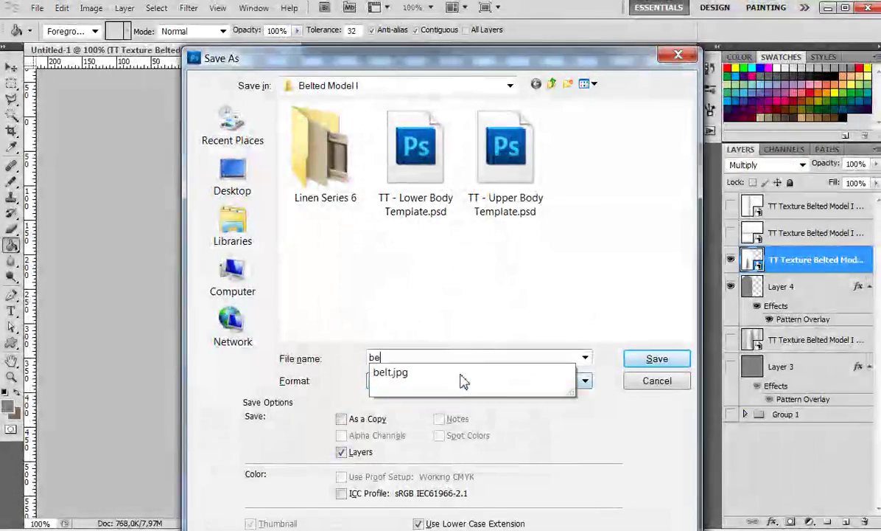
- Save the image as a PNG named belt end in the Belted Model I folder
{"action": "type", "text": "end"}
{"action": "left_click", "coordinate": [462, 380]}
{"action": "left_click", "coordinate": [535, 406]}
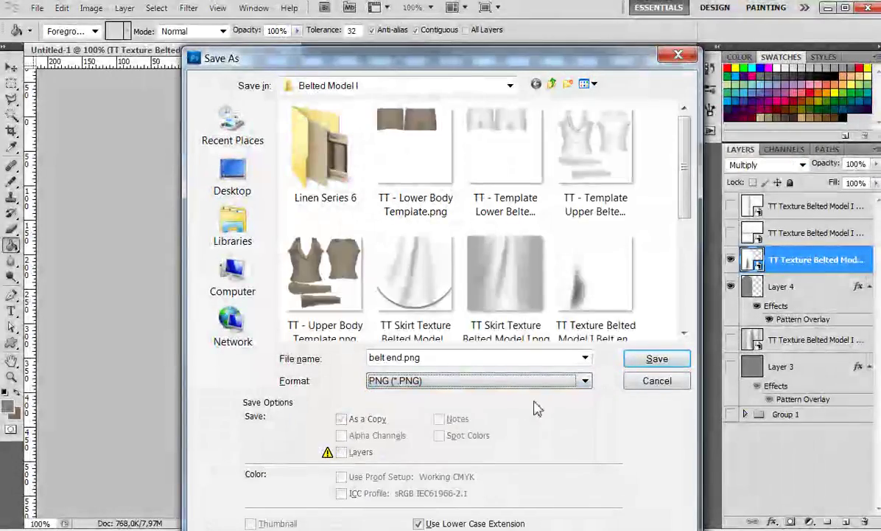
{"action": "key", "text": "Return"}
{"action": "left_click", "coordinate": [545, 174]}
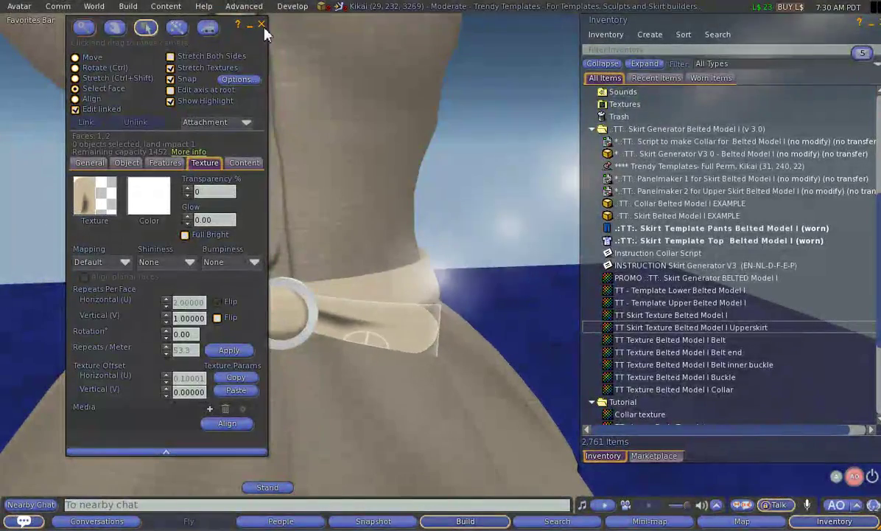
- In Second Life, open the worn skirt for editing with linked-part editing enabled and select only the belt's buckle ring
{"action": "left_click", "coordinate": [262, 24]}
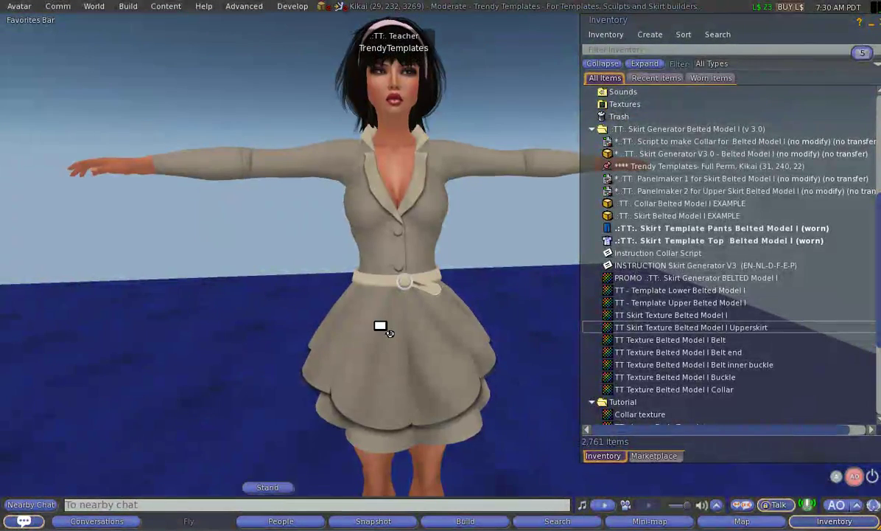
{"action": "scroll", "coordinate": [442, 272], "scroll_direction": "up", "scroll_amount": 3}
{"action": "left_click", "coordinate": [471, 236], "text": "alt"}
{"action": "scroll", "coordinate": [442, 272], "scroll_direction": "up", "scroll_amount": 5}
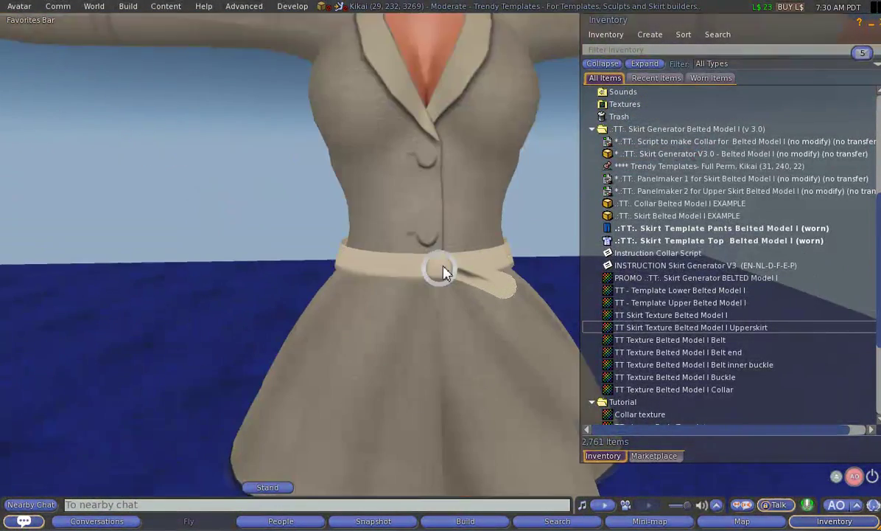
{"action": "right_click", "coordinate": [459, 271]}
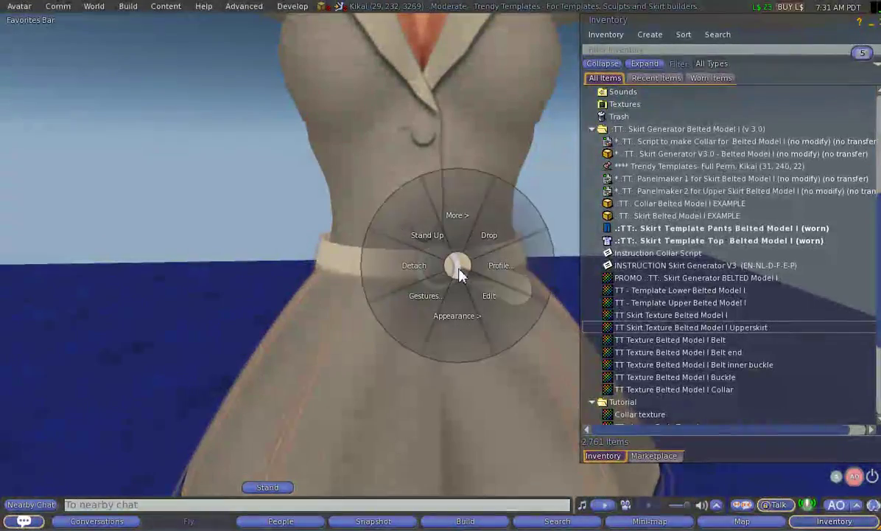
{"action": "left_click", "coordinate": [487, 239]}
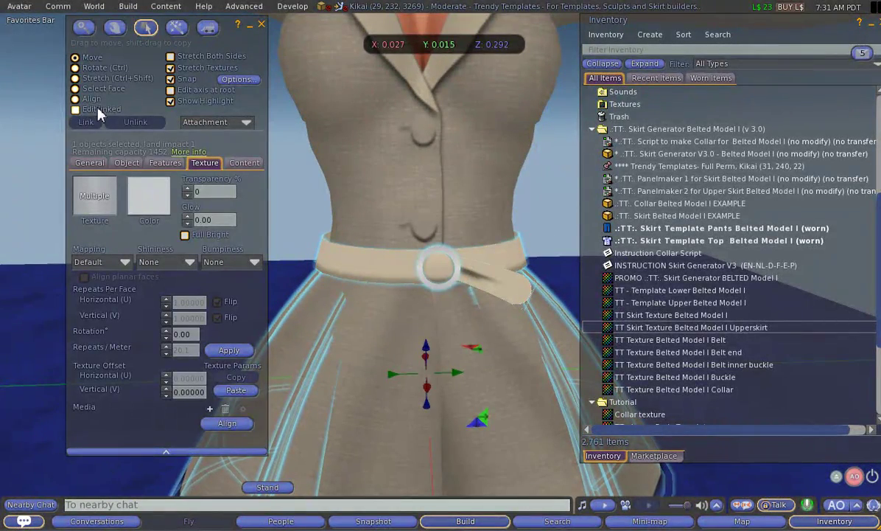
{"action": "key", "text": "Escape"}
{"action": "key", "text": "ctrl+3"}
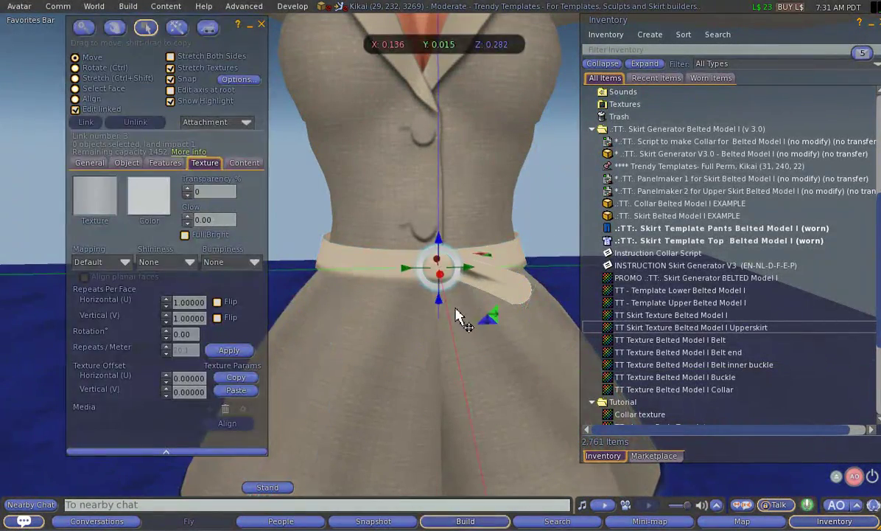
- Tint the buckle ring a dark taupe of RGB 118, 108, 103 and finish editing the skirt
{"action": "left_click", "coordinate": [149, 195]}
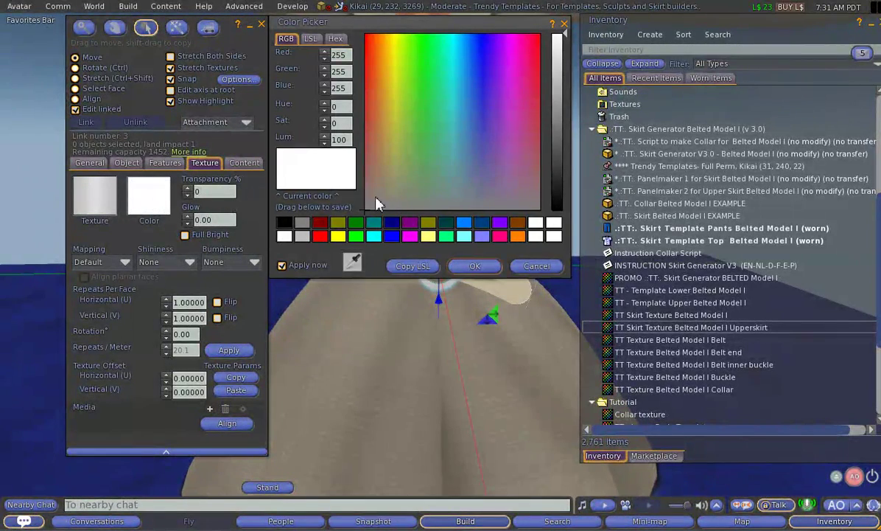
{"action": "left_click", "coordinate": [375, 200]}
{"action": "left_click_drag", "start_coordinate": [398, 23], "coordinate": [229, 22]}
{"action": "left_click", "coordinate": [388, 131]}
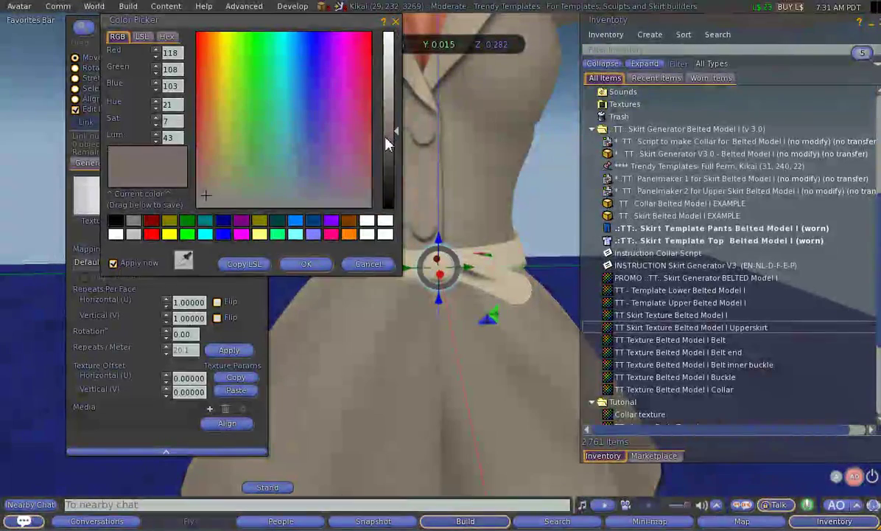
{"action": "left_click", "coordinate": [304, 265]}
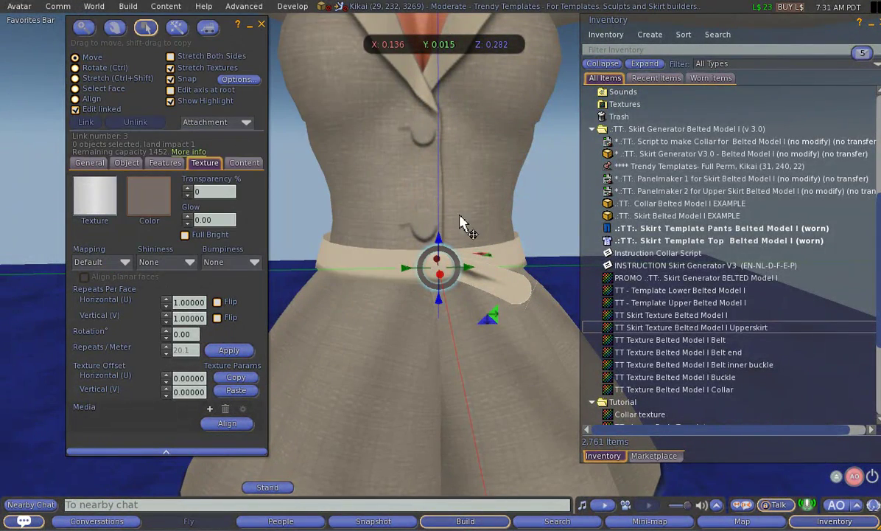
{"action": "left_click", "coordinate": [261, 25]}
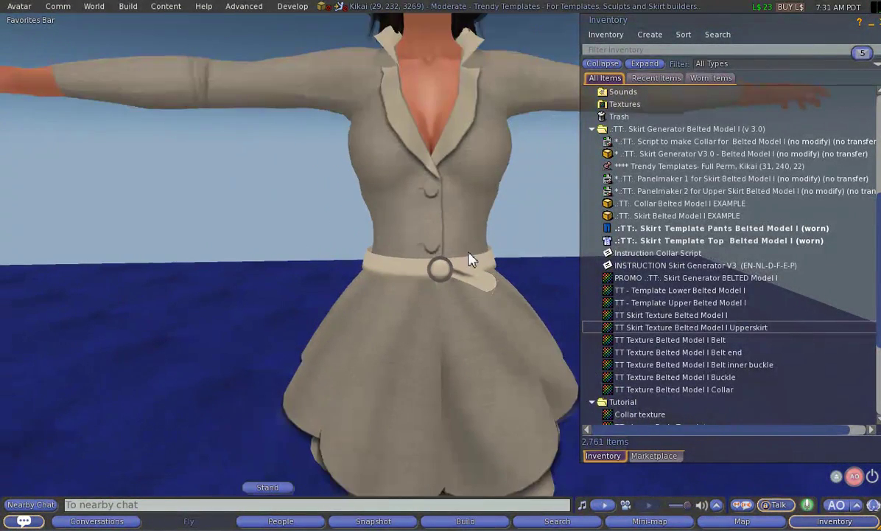